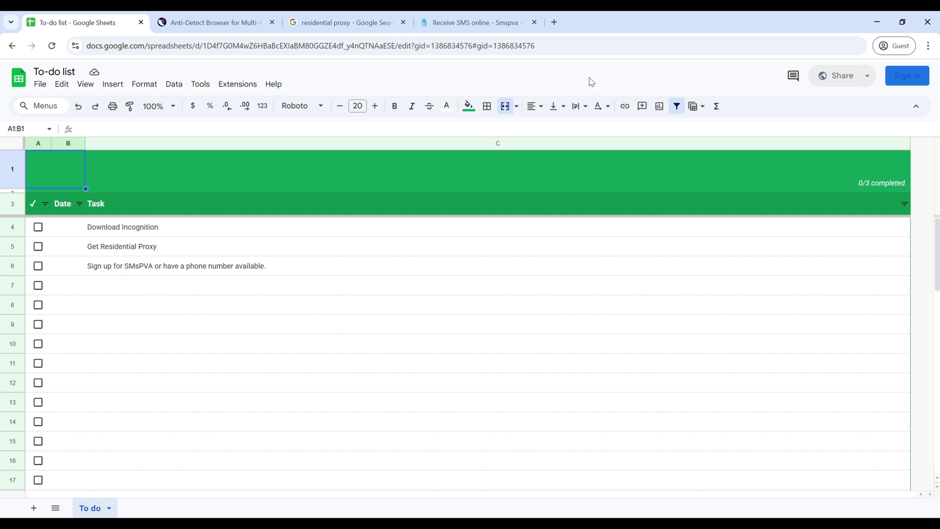
# Browse the Incogniton homepage and highlight its hero heading and subtitle.
pyautogui.click(230, 23)
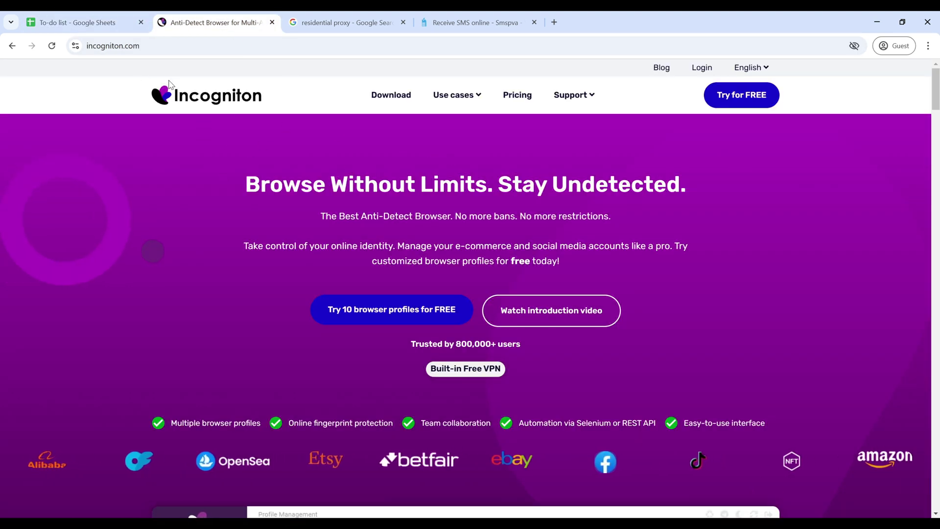
pyautogui.scroll(-3, 611, 278)
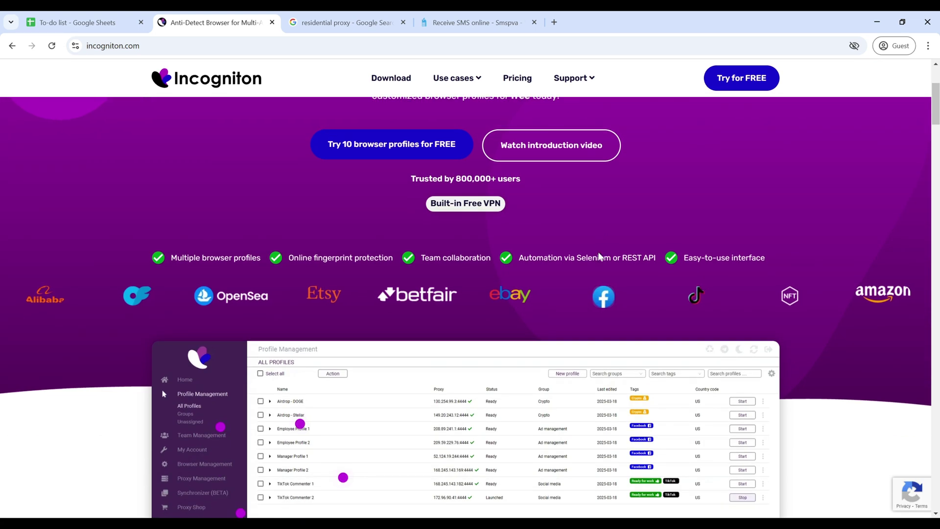
pyautogui.scroll(3, 505, 251)
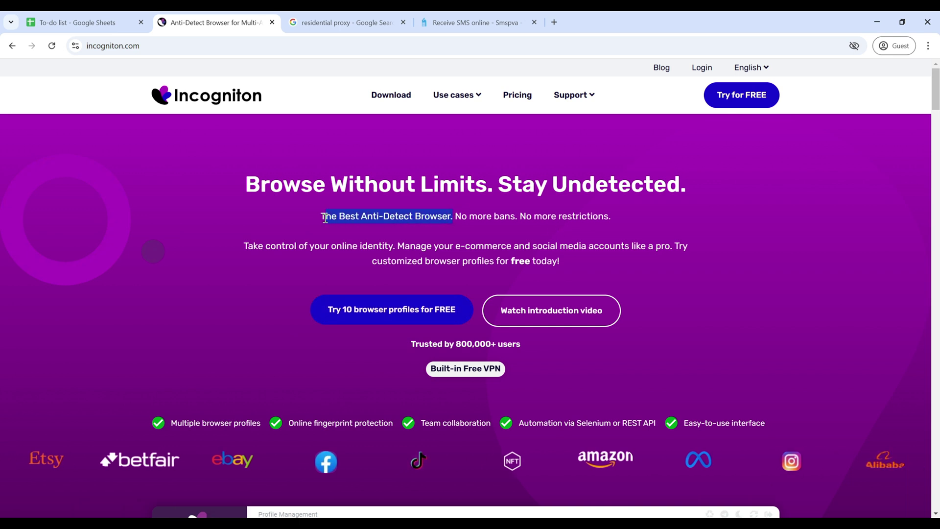
pyautogui.click(495, 219)
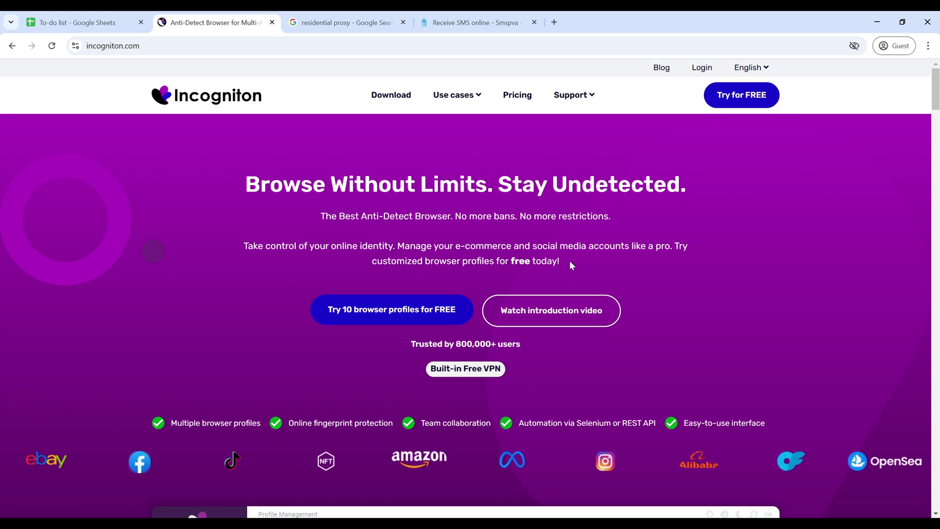
pyautogui.moveTo(571, 265); pyautogui.dragTo(239, 197)
pyautogui.scroll(-12, 496, 249)
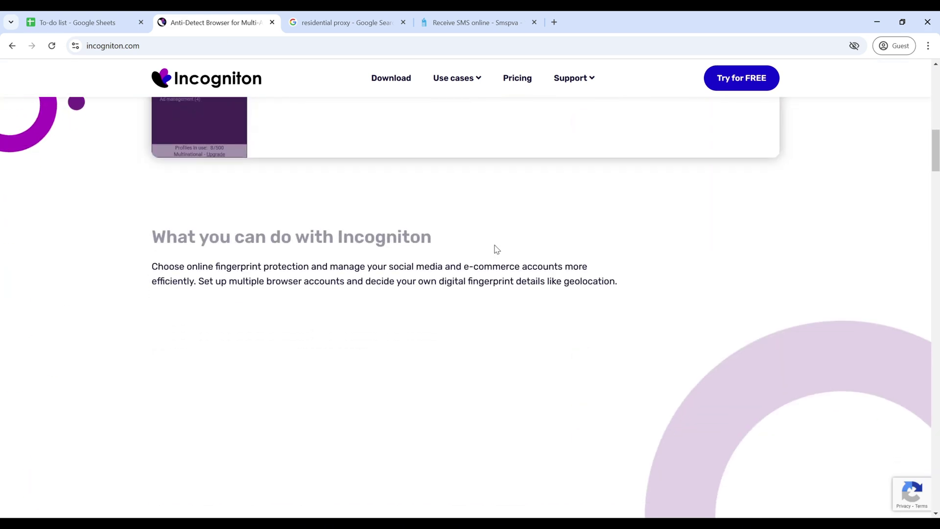
pyautogui.scroll(2, 497, 249)
# Go to the Pricing page and read the free Starter Package description.
pyautogui.click(515, 78)
pyautogui.scroll(-3, 465, 270)
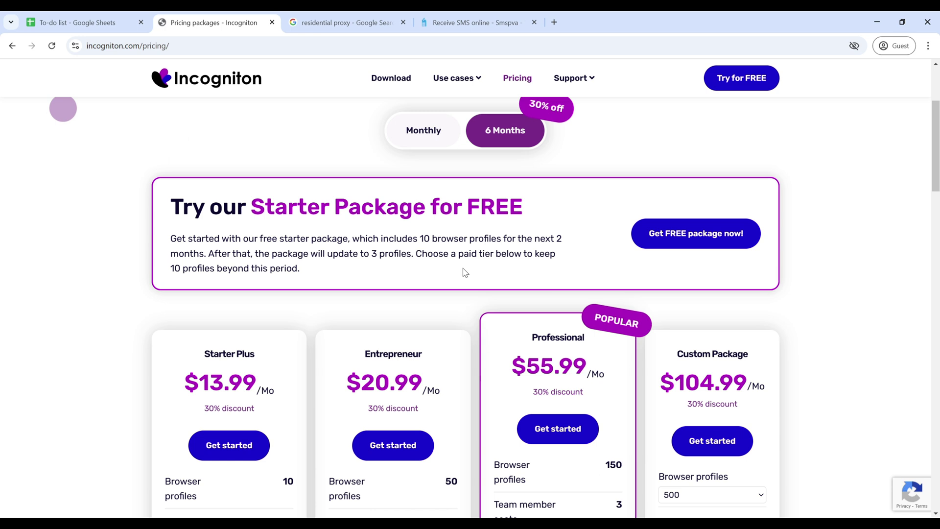
pyautogui.moveTo(571, 262); pyautogui.dragTo(171, 200)
pyautogui.click(367, 194)
pyautogui.moveTo(394, 254); pyautogui.dragTo(342, 234)
pyautogui.click(336, 238)
pyautogui.scroll(3, 369, 200)
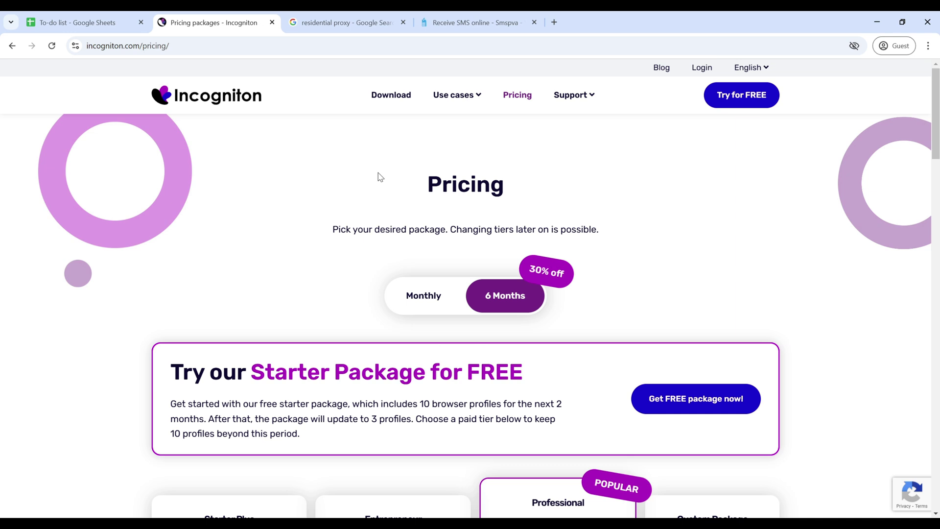
# Copy the Get Residential Proxy task text from the to-do spreadsheet.
pyautogui.click(83, 28)
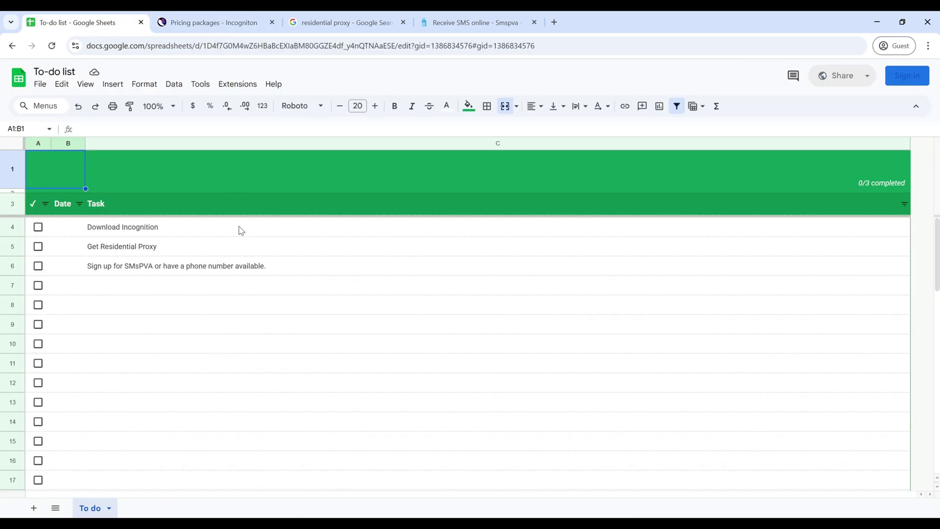
pyautogui.click(168, 250)
pyautogui.moveTo(143, 128); pyautogui.dragTo(70, 132)
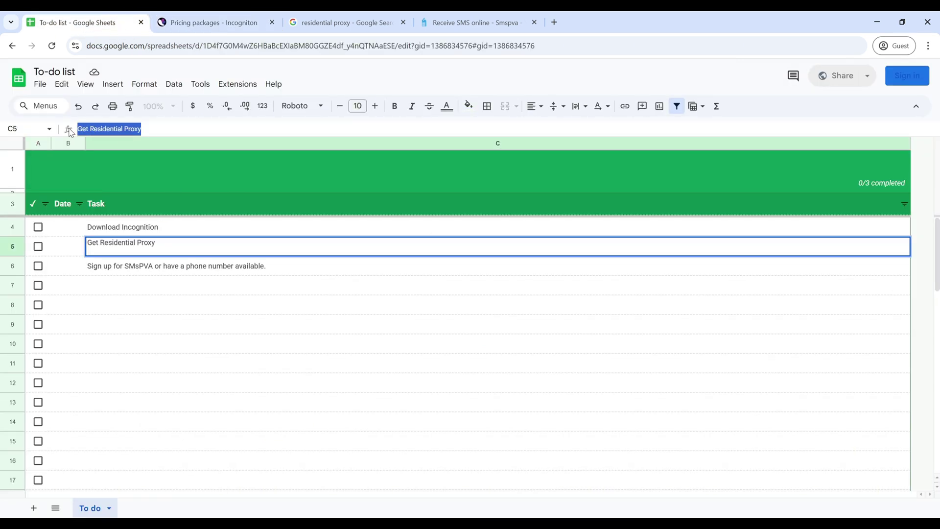
# Scroll through the residential proxy search results, then select the smspva.com site address.
pyautogui.hotkey('ctrl', '3')
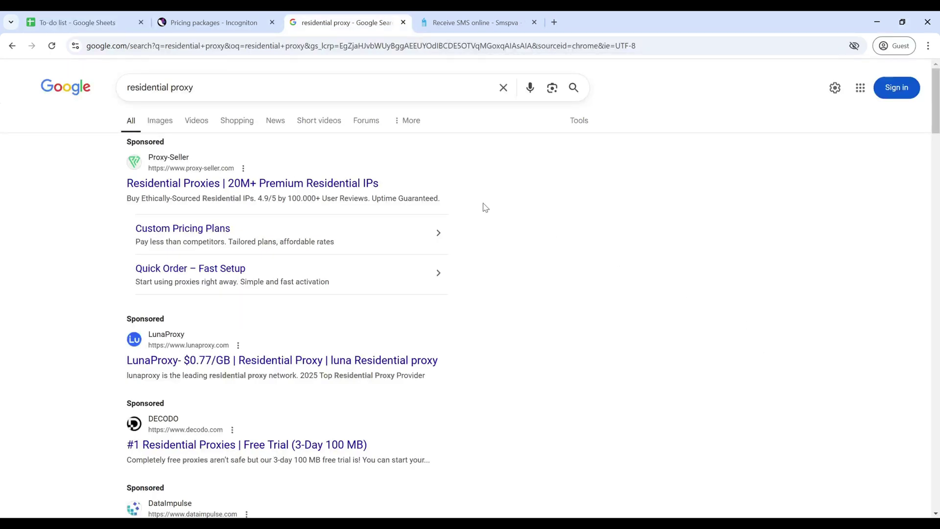
pyautogui.moveTo(222, 93); pyautogui.dragTo(110, 100)
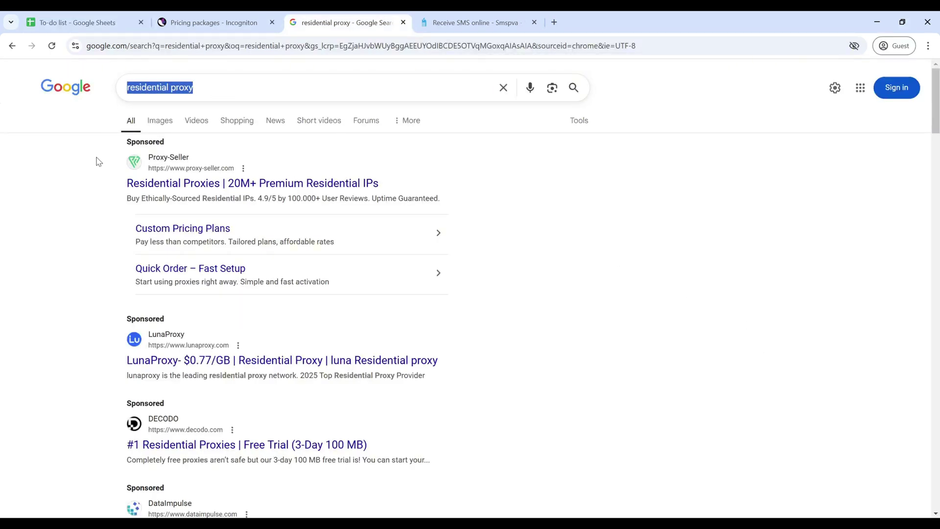
pyautogui.click(78, 190)
pyautogui.scroll(-5, 108, 196)
pyautogui.scroll(-15, 108, 193)
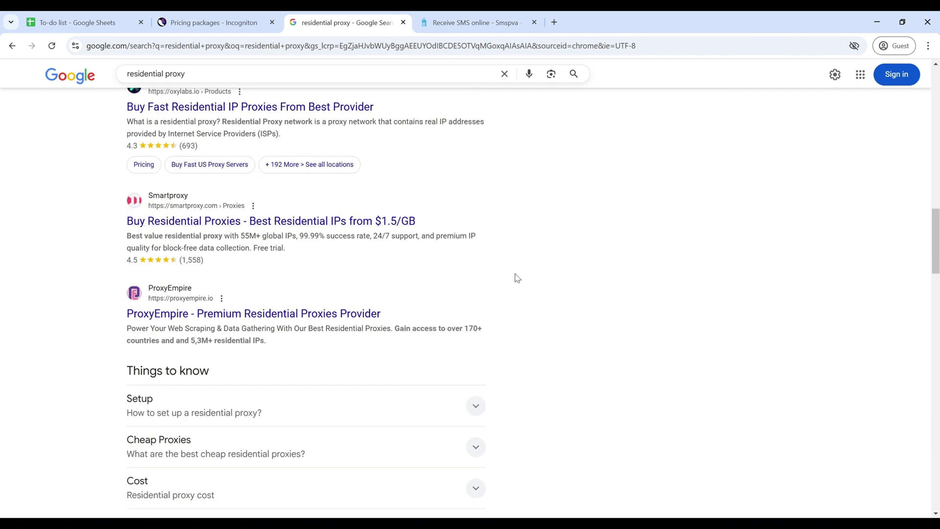
pyautogui.scroll(-2, 523, 273)
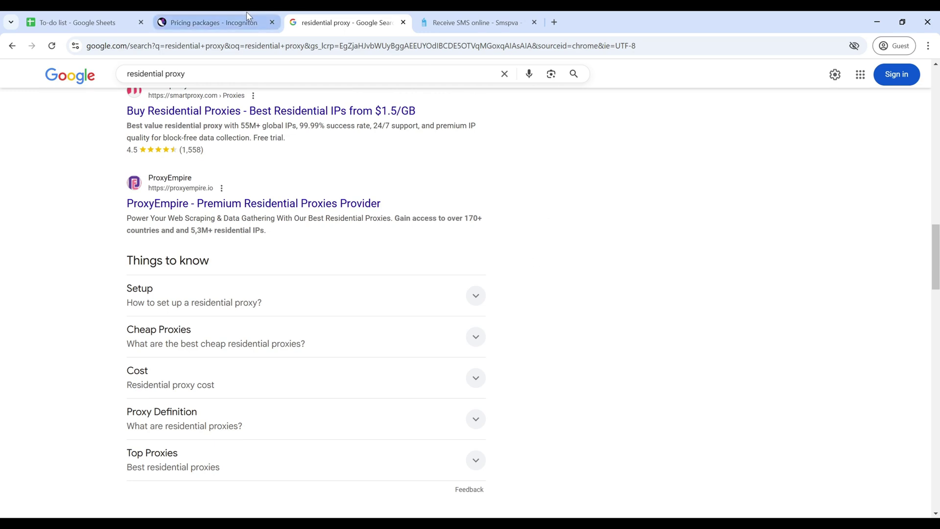
pyautogui.click(463, 22)
pyautogui.click(83, 46)
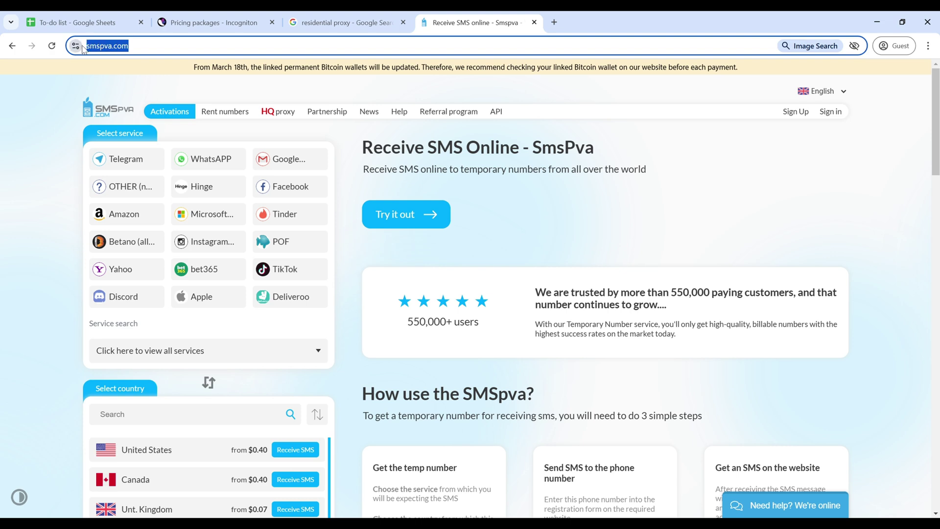
pyautogui.click(68, 24)
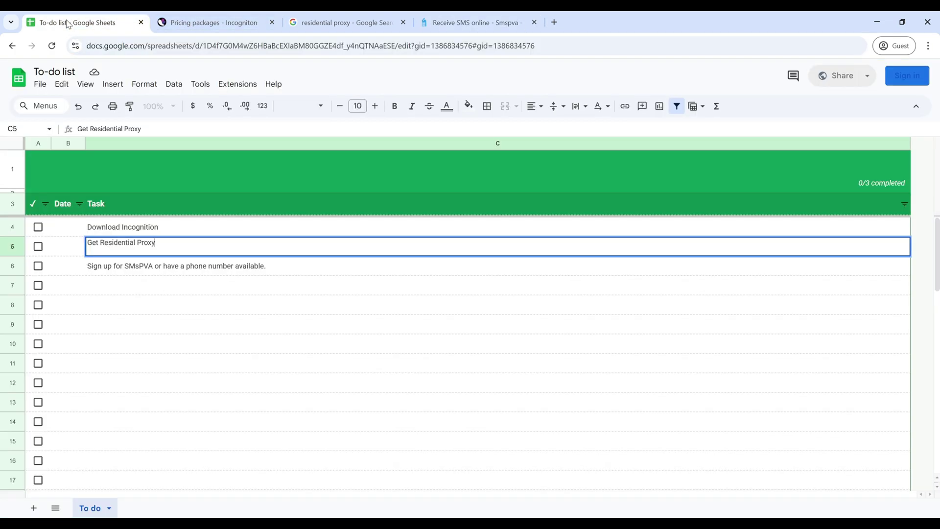
pyautogui.click(283, 267)
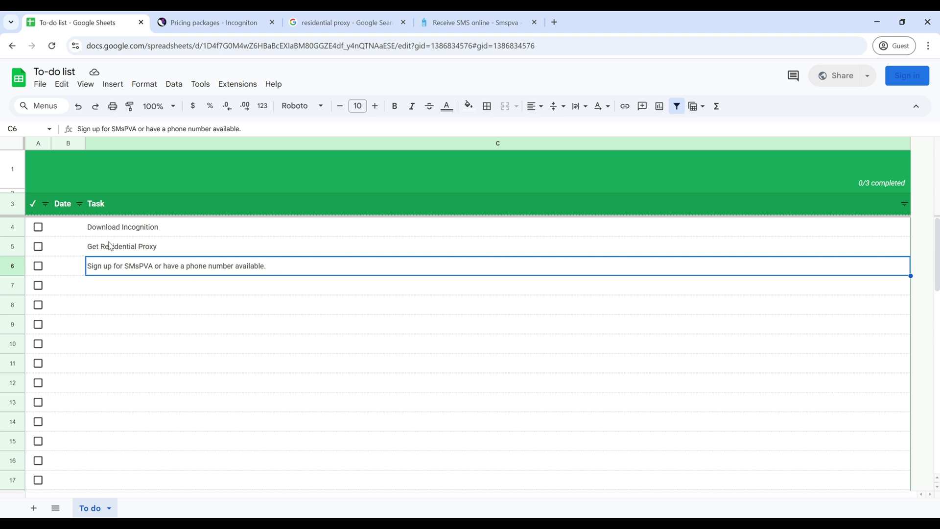
pyautogui.click(472, 23)
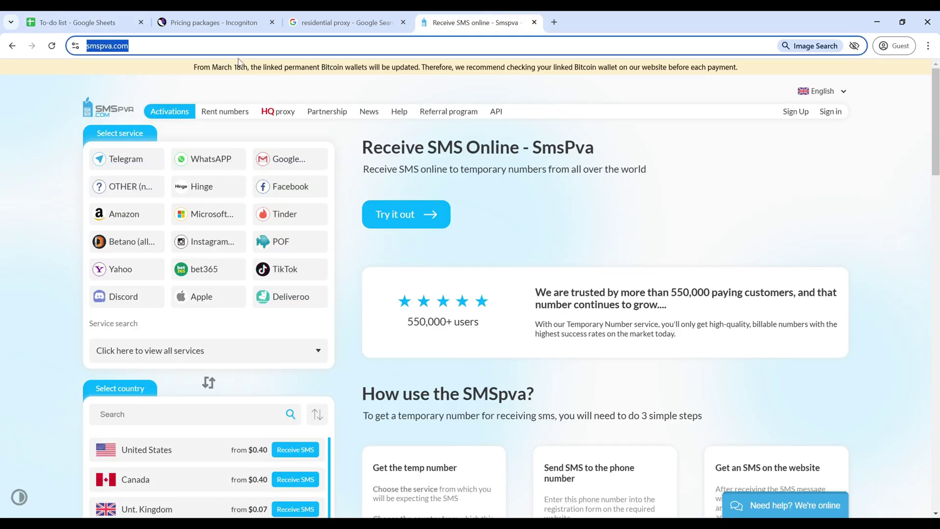
pyautogui.click(171, 49)
pyautogui.click(10, 167)
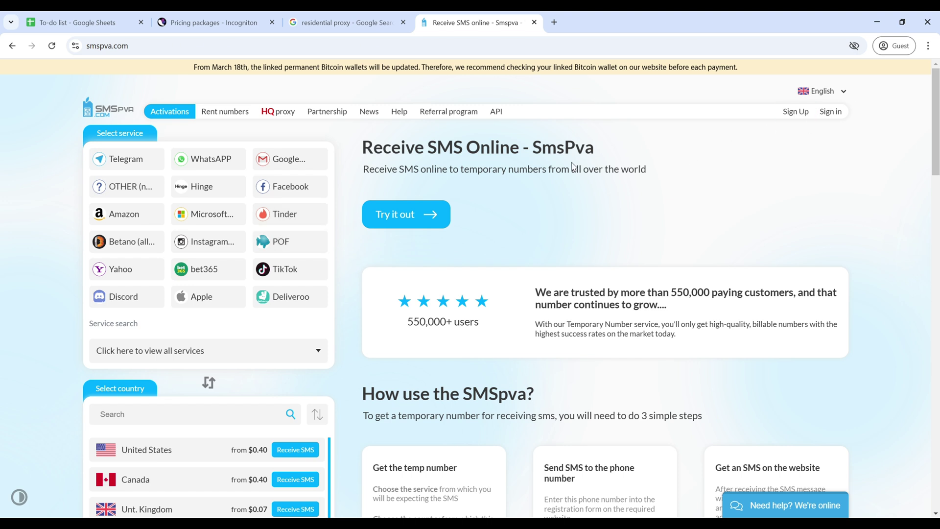
pyautogui.moveTo(642, 166); pyautogui.dragTo(393, 162)
pyautogui.click(517, 187)
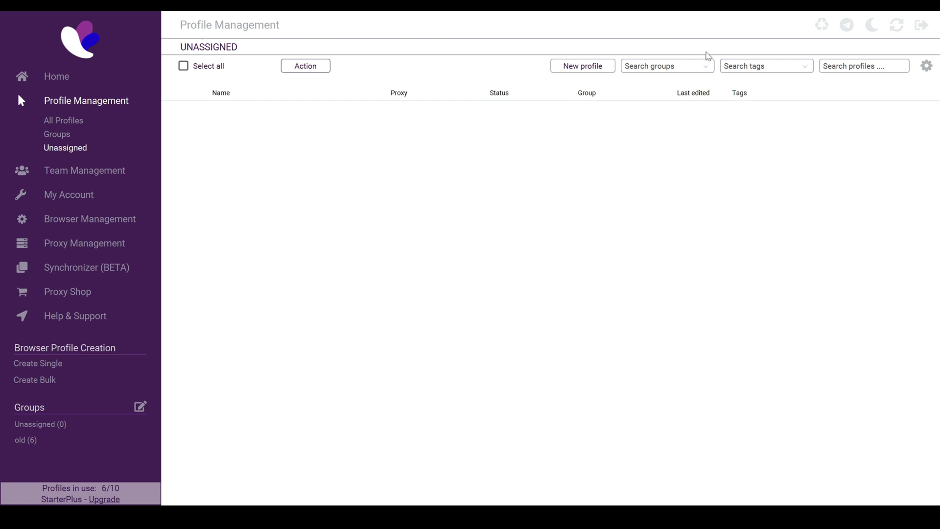
# Start a new profile named 'Ad account #1' with a randomized fingerprint.
pyautogui.click(586, 69)
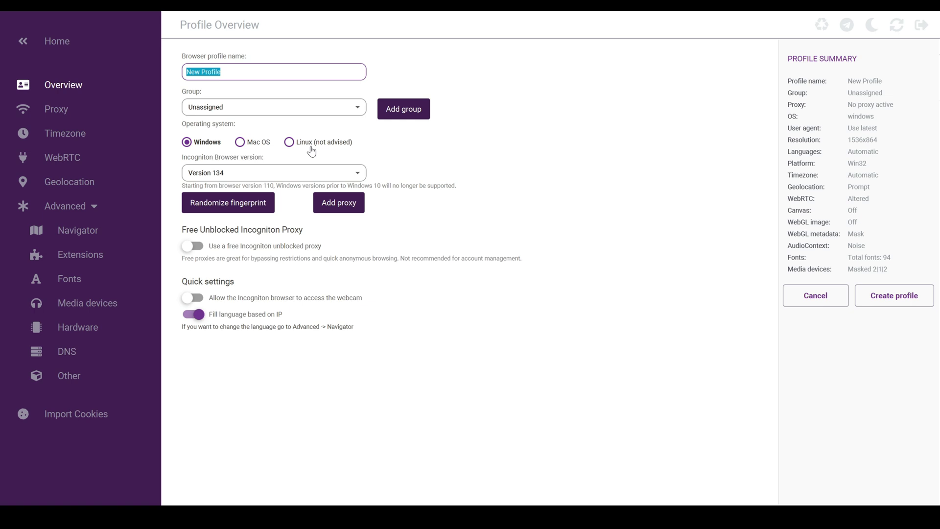
pyautogui.write('Ad account #1')
pyautogui.click(257, 208)
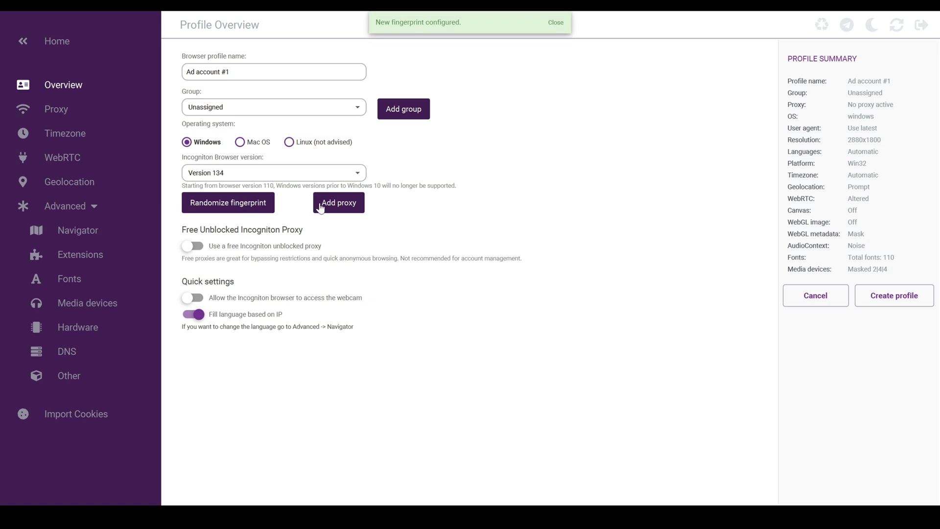
# Paste the proxy string, verify the US HTTP proxy works, and create the profile.
pyautogui.click(338, 206)
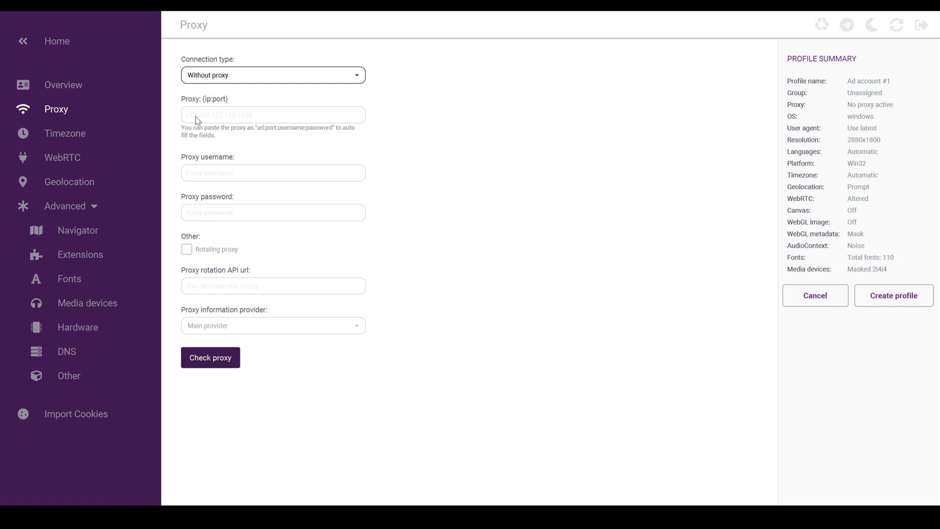
pyautogui.click(220, 115)
pyautogui.hotkey('ctrl', 'v')
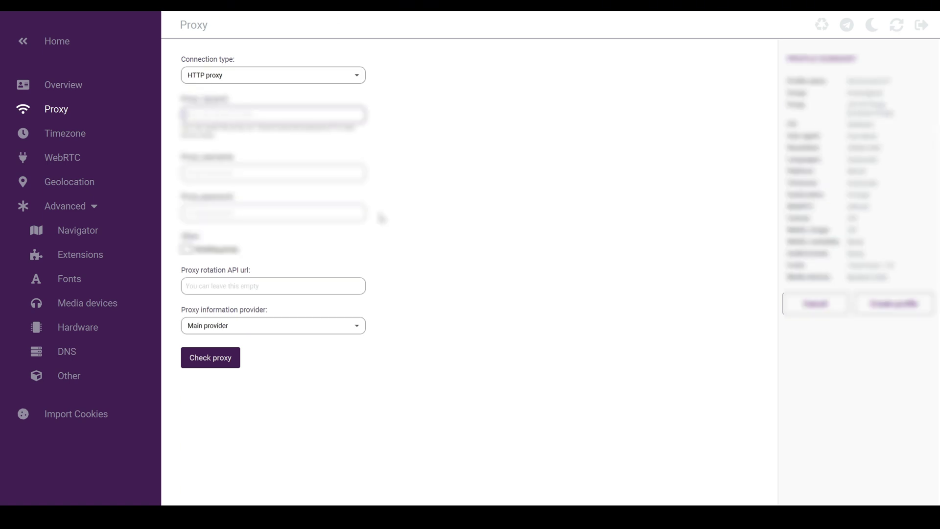
pyautogui.click(217, 365)
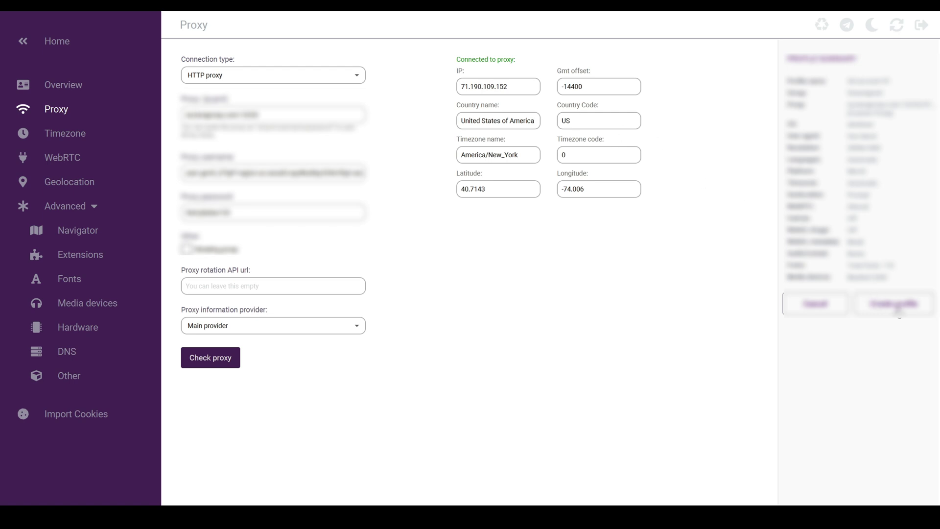
pyautogui.click(897, 305)
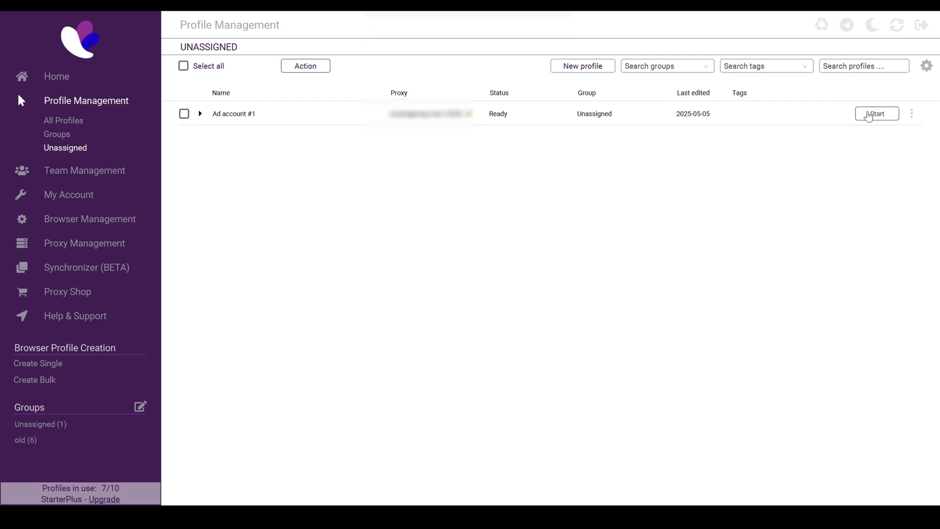
# Launch the Ad account #1 profile, go to Gmail, and verify the new Google account with the pasted phone number.
pyautogui.click(868, 114)
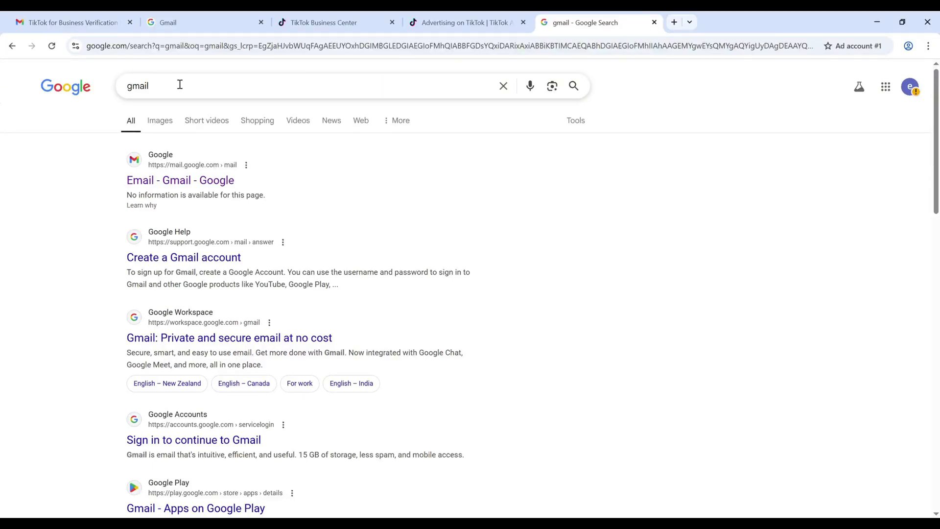
pyautogui.moveTo(178, 84); pyautogui.dragTo(126, 87)
pyautogui.click(176, 22)
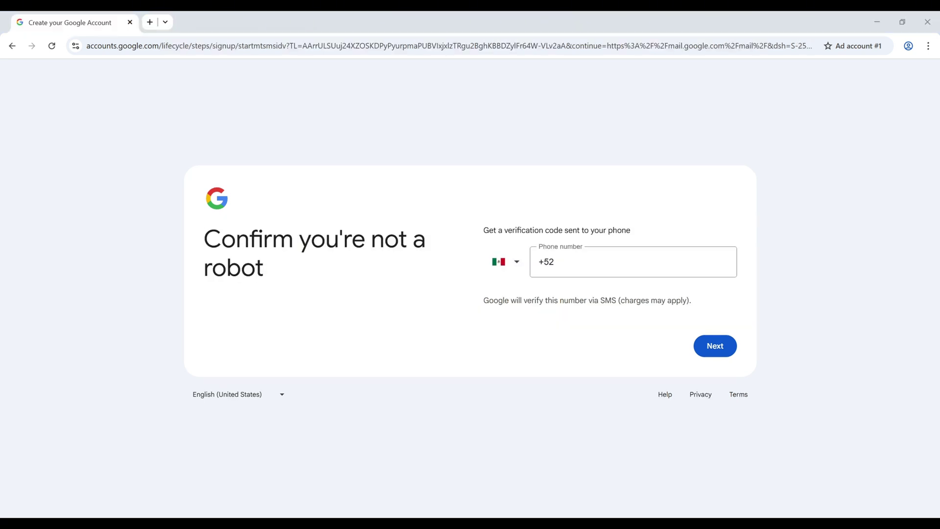
pyautogui.hotkey('ctrl', 'v')
pyautogui.click(717, 356)
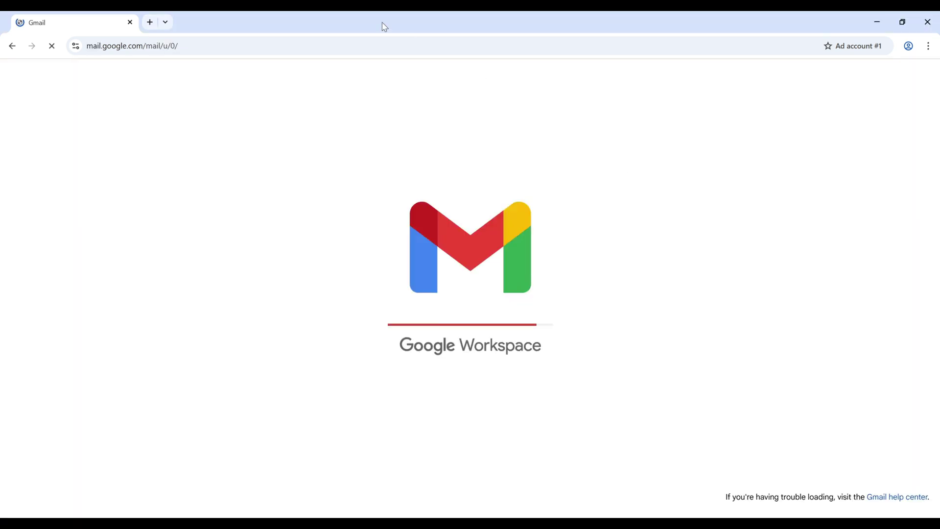
# Search 'tik tok business center' in a new tab and scroll through the results.
pyautogui.click(149, 22)
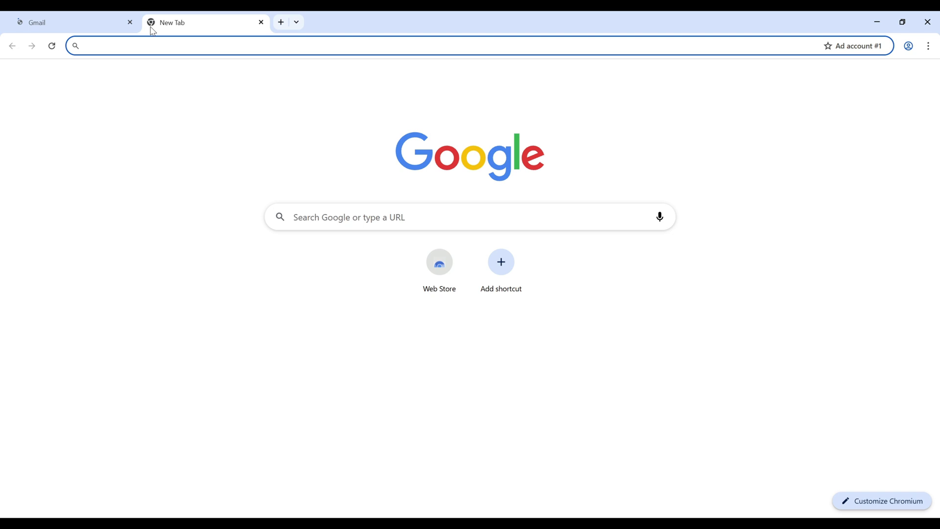
pyautogui.write('ti')
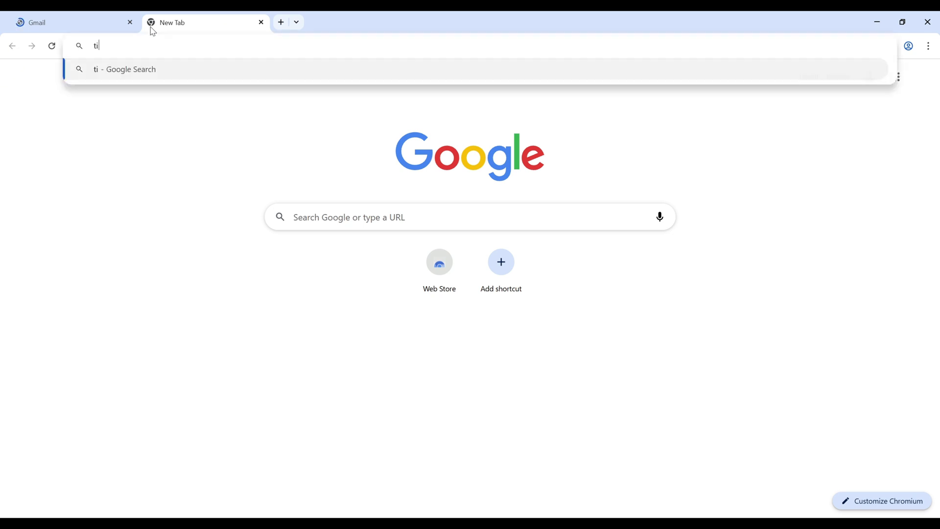
pyautogui.write('k tok business center')
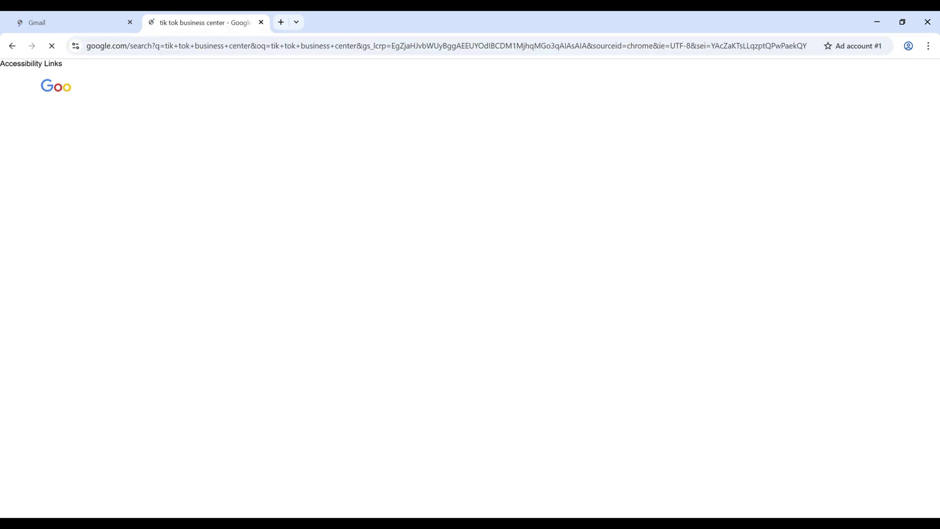
pyautogui.scroll(-7, 415, 336)
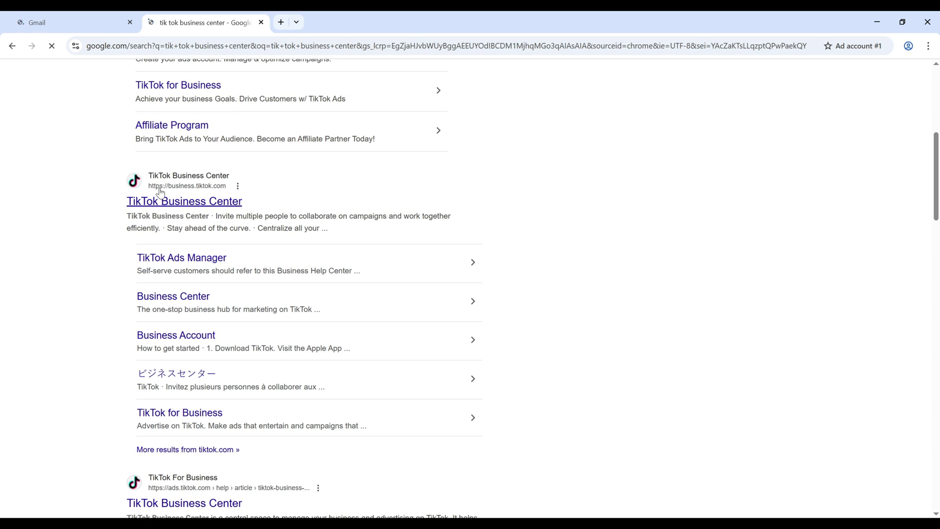
pyautogui.scroll(5, 230, 212)
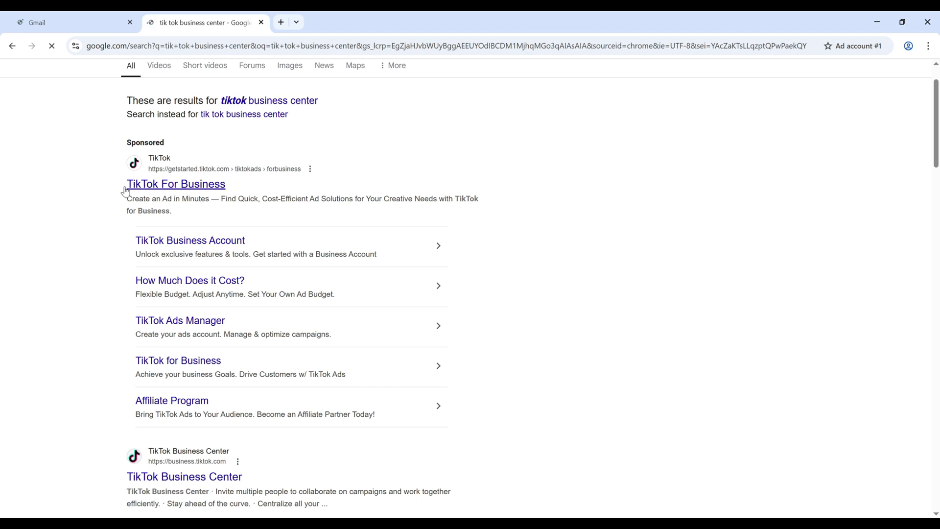
pyautogui.scroll(-5, 208, 202)
pyautogui.scroll(-1, 267, 263)
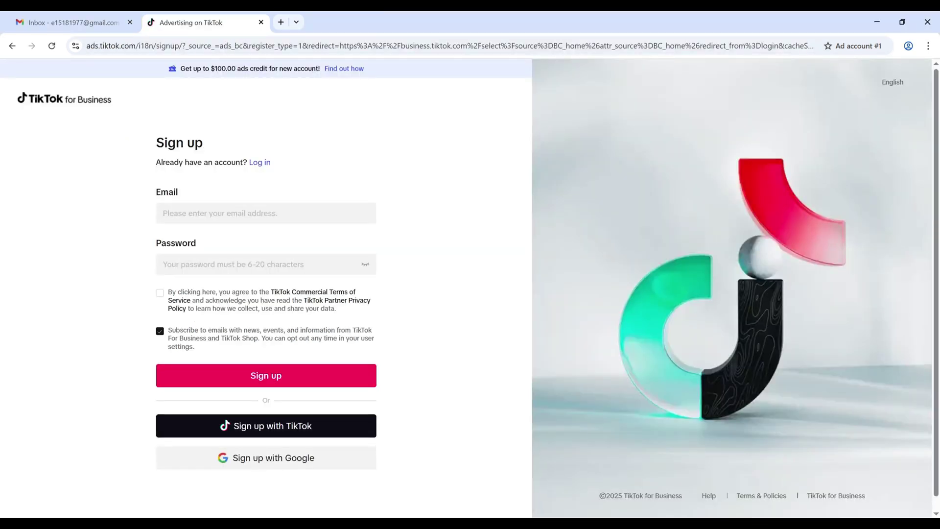
# Sign up for TikTok for Business with the pasted email address and a password.
pyautogui.click(233, 213)
pyautogui.hotkey('ctrl', 'v')
pyautogui.click(260, 264)
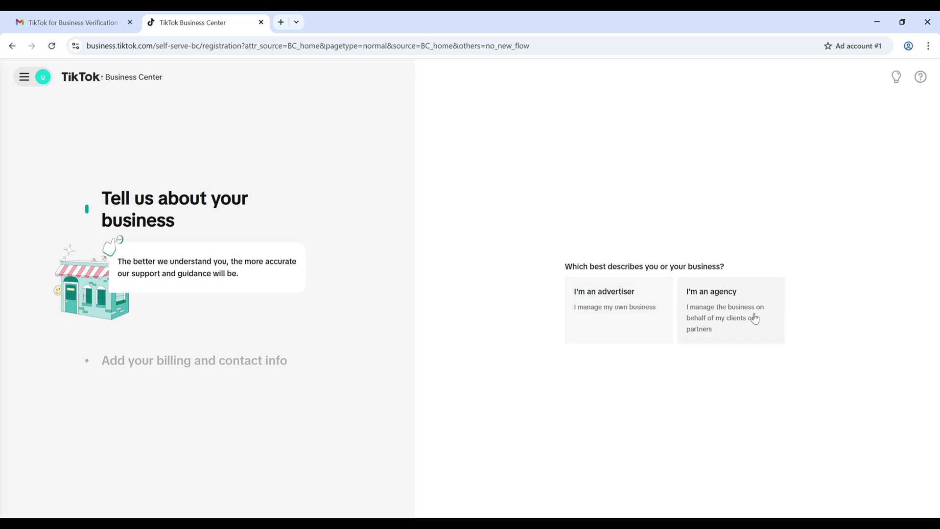
# Register as an advertiser with United States as the country.
pyautogui.click(597, 304)
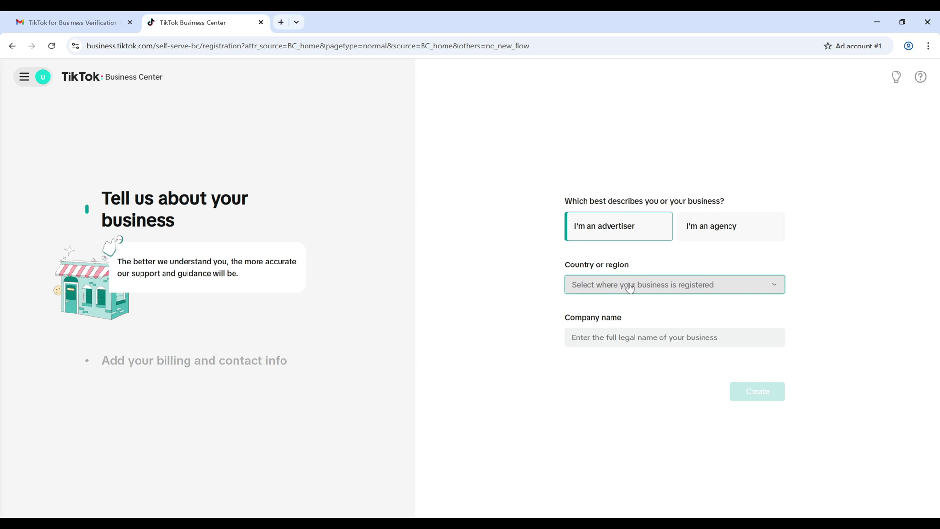
pyautogui.click(629, 289)
pyautogui.write('un')
pyautogui.click(617, 385)
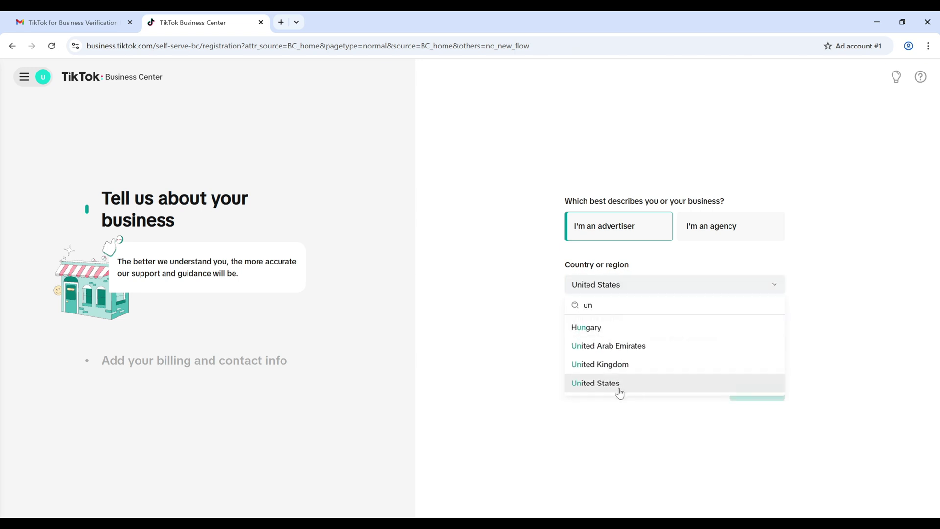
pyautogui.click(645, 301)
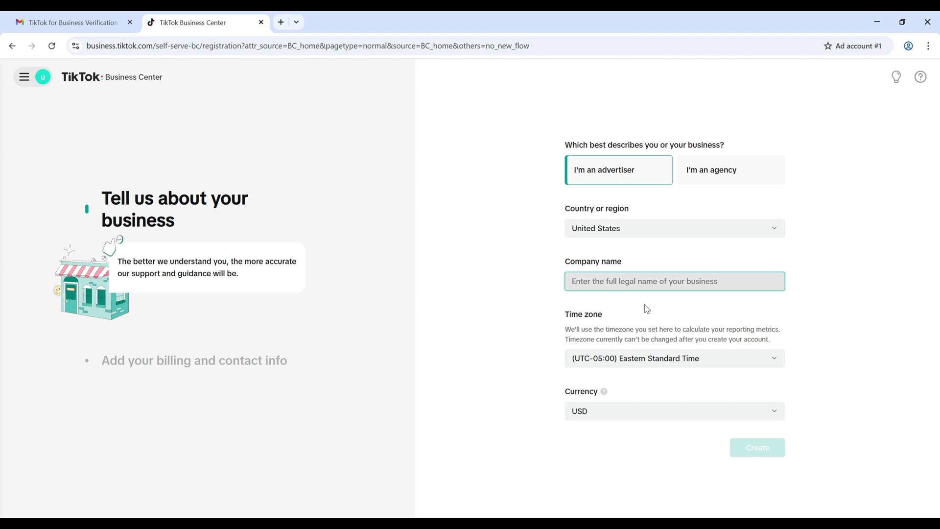
# Enter 'Hairy Fern Corn LLC' as both the company name and Business Center name.
pyautogui.write('H')
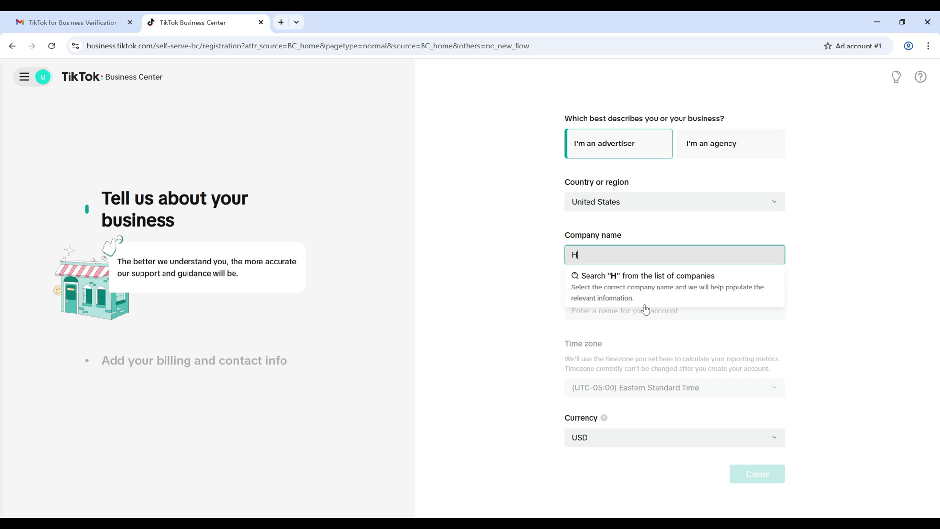
pyautogui.write('airy Fern')
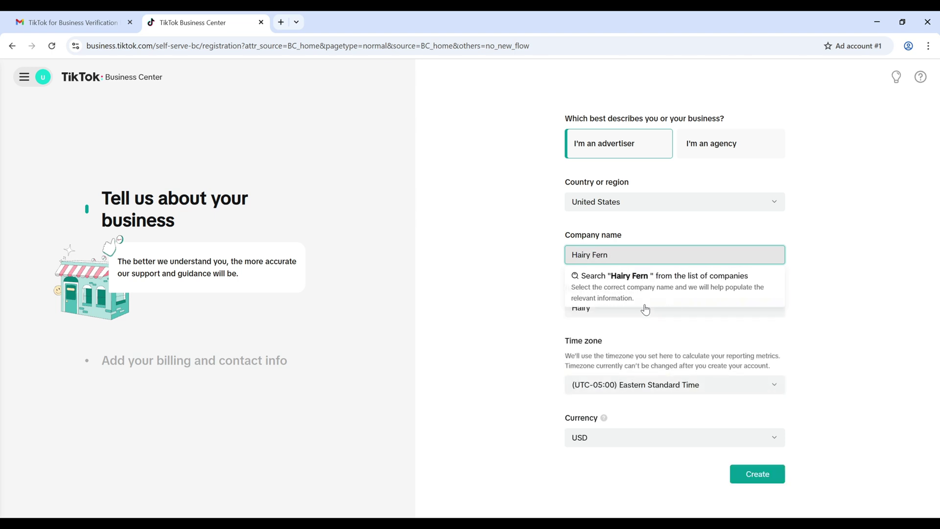
pyautogui.write(' Corn LLC')
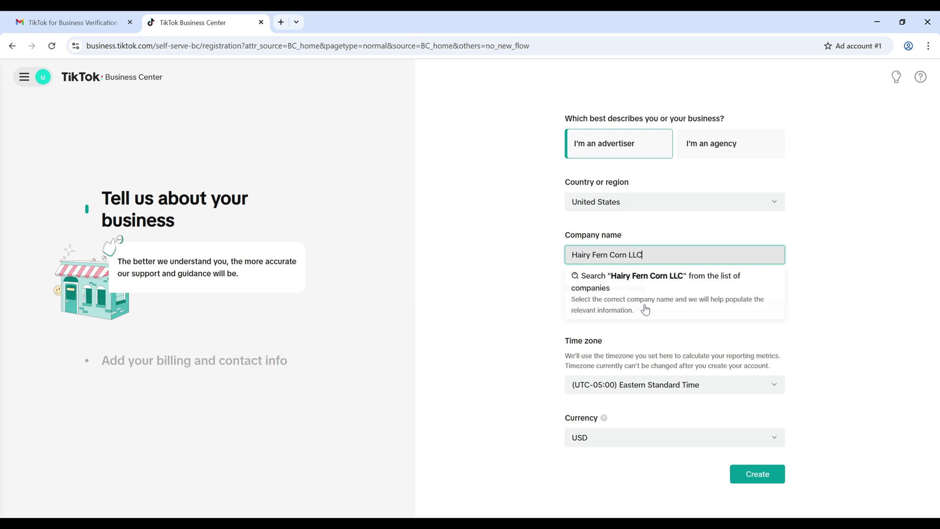
pyautogui.hotkey('ctrl', 'a')
pyautogui.hotkey('ctrl', 'c')
pyautogui.click(627, 304)
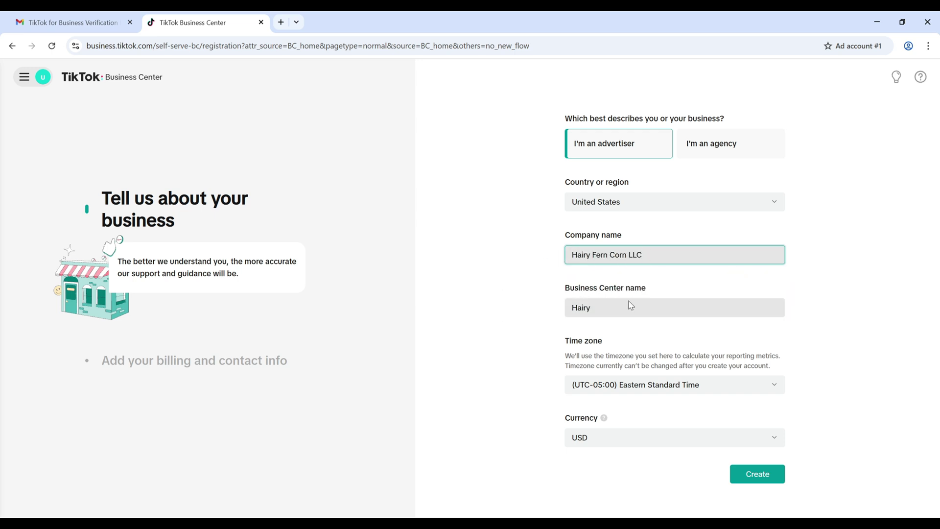
pyautogui.hotkey('ctrl', 'a')
pyautogui.hotkey('ctrl', 'v')
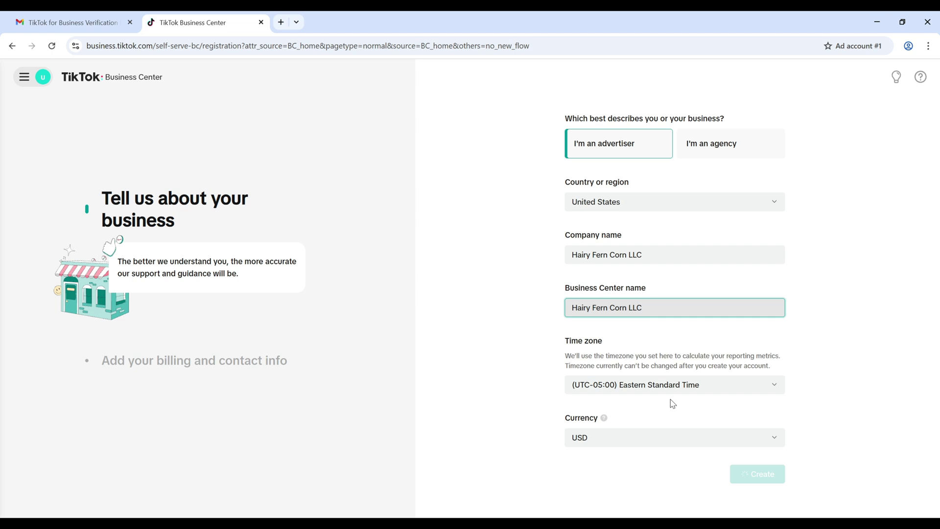
# Set the time zone to Pacific Standard Time and create the Business Center.
pyautogui.click(668, 387)
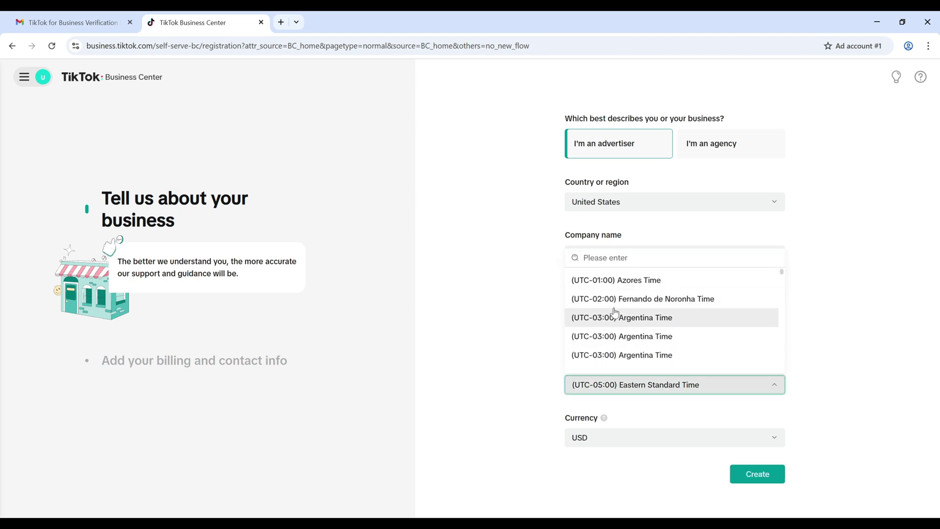
pyautogui.click(619, 258)
pyautogui.write('pac')
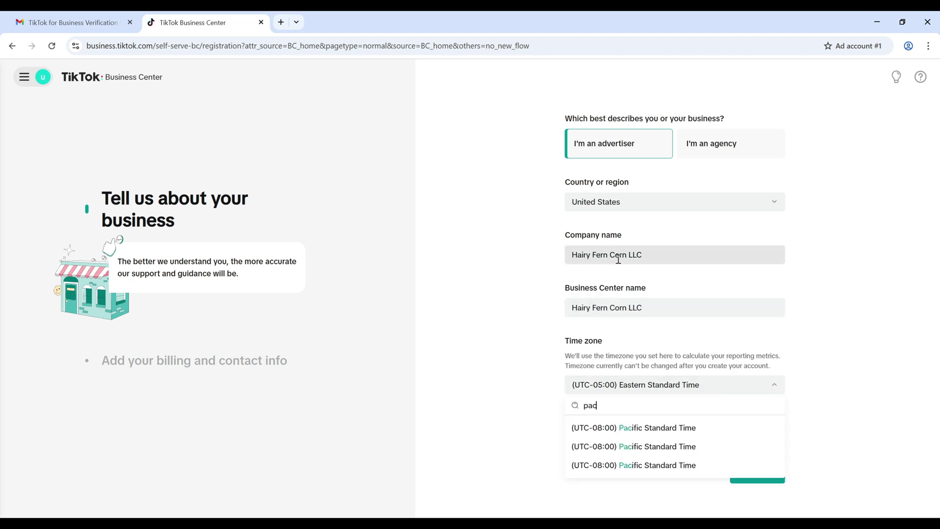
pyautogui.click(651, 467)
pyautogui.click(758, 474)
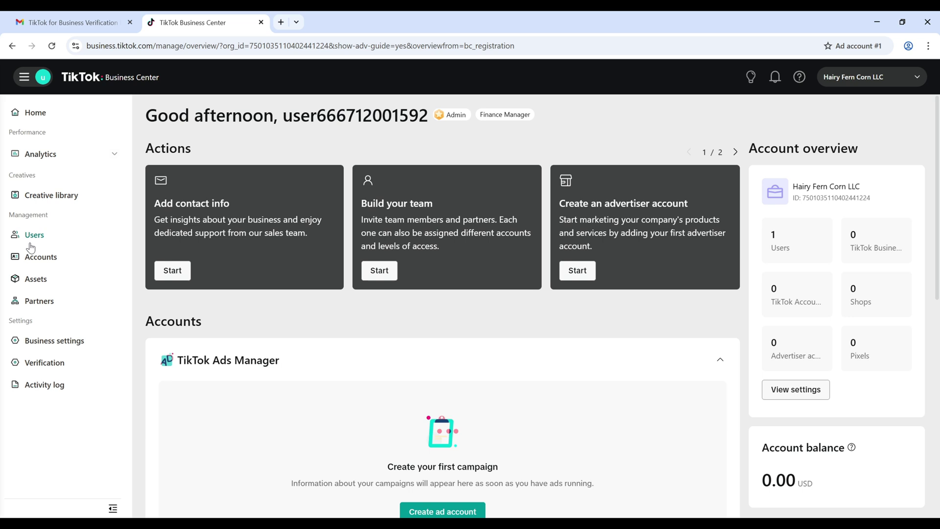
# On the Accounts page, set the industry to E-commerce > Food & Snacks.
pyautogui.click(38, 260)
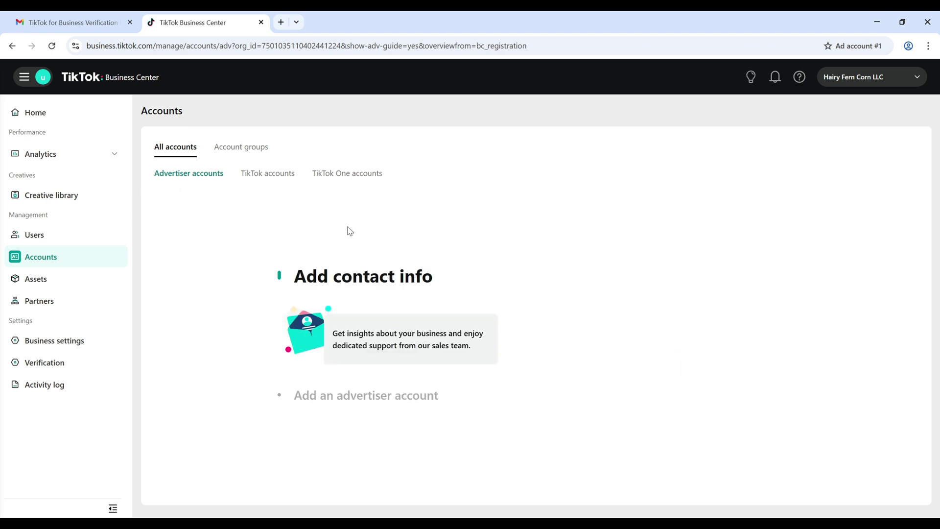
pyautogui.click(658, 260)
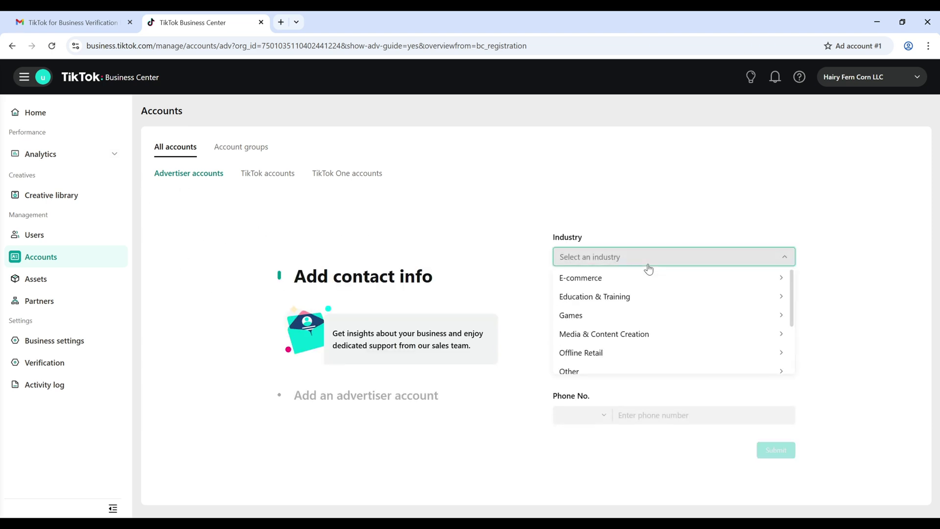
pyautogui.click(615, 284)
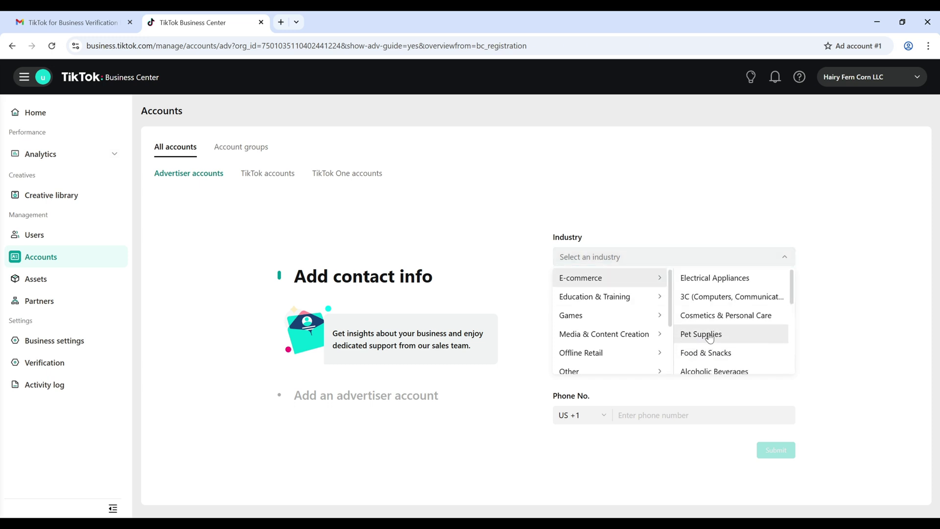
pyautogui.click(705, 352)
# Enter the contact's name and move to the Phone No. field.
pyautogui.click(648, 319)
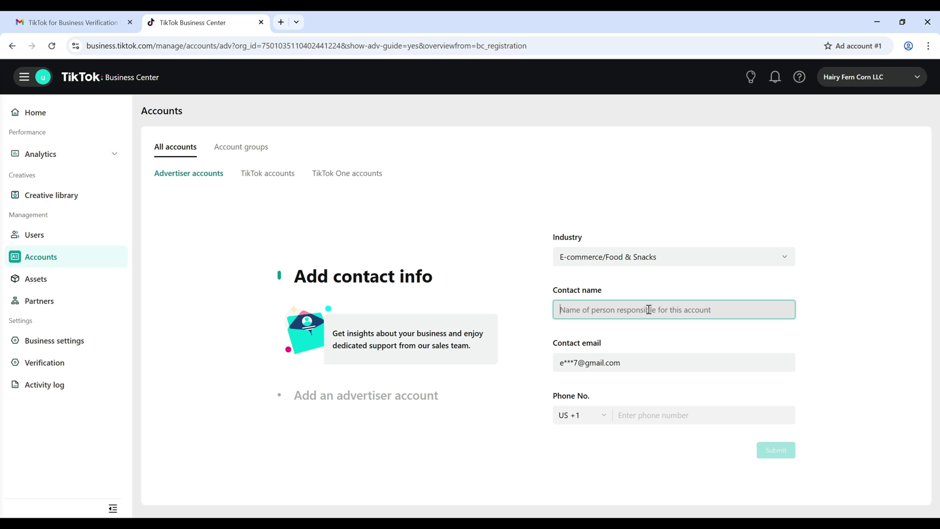
pyautogui.write('Hairy Fern')
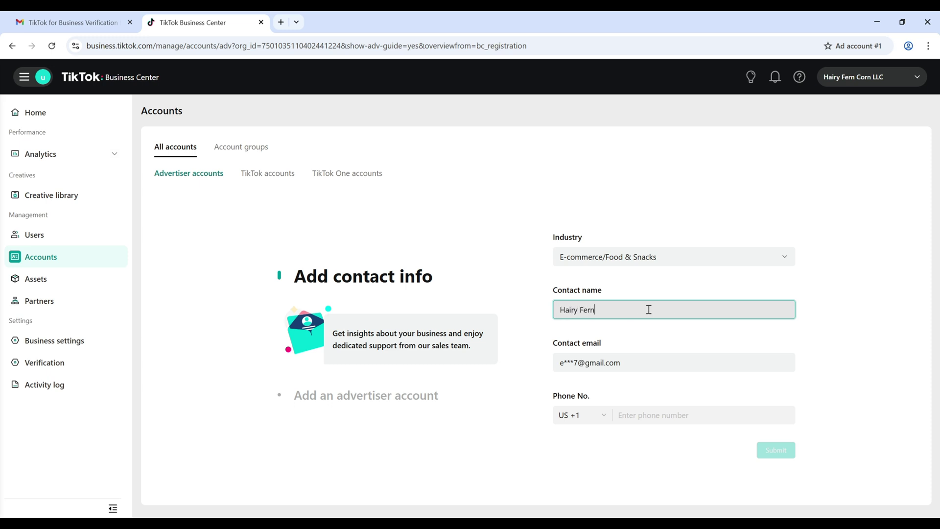
pyautogui.press('Tab')
pyautogui.press('Tab')
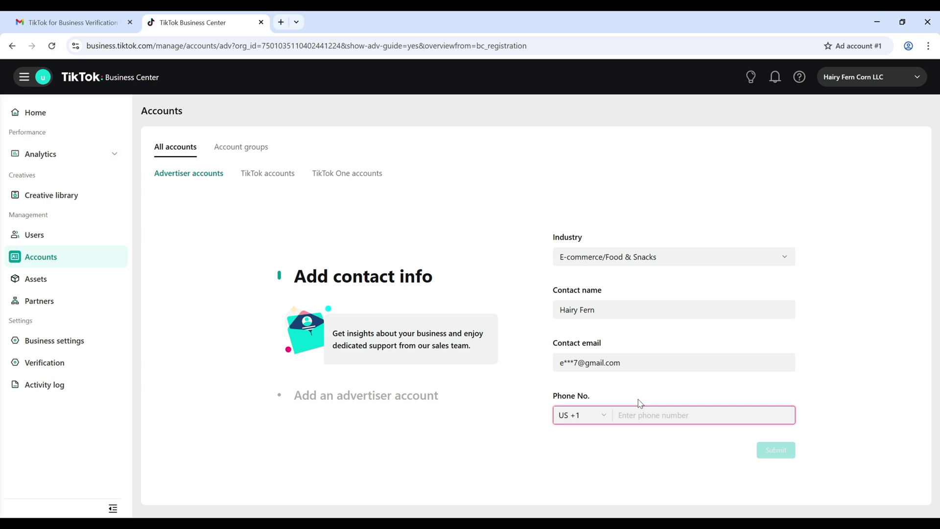
# Search 'what is my address' and copy the city and state from whatismyaddress.net.
pyautogui.click(280, 22)
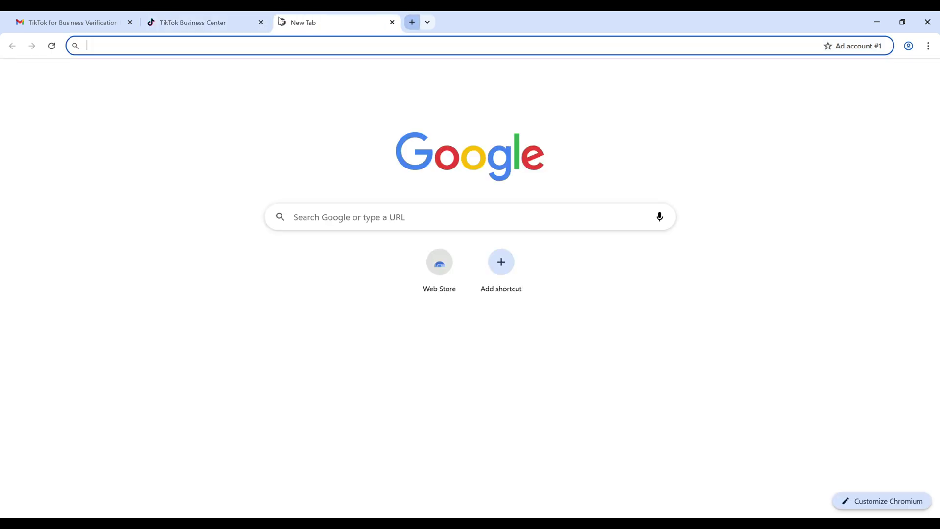
pyautogui.write('what is m')
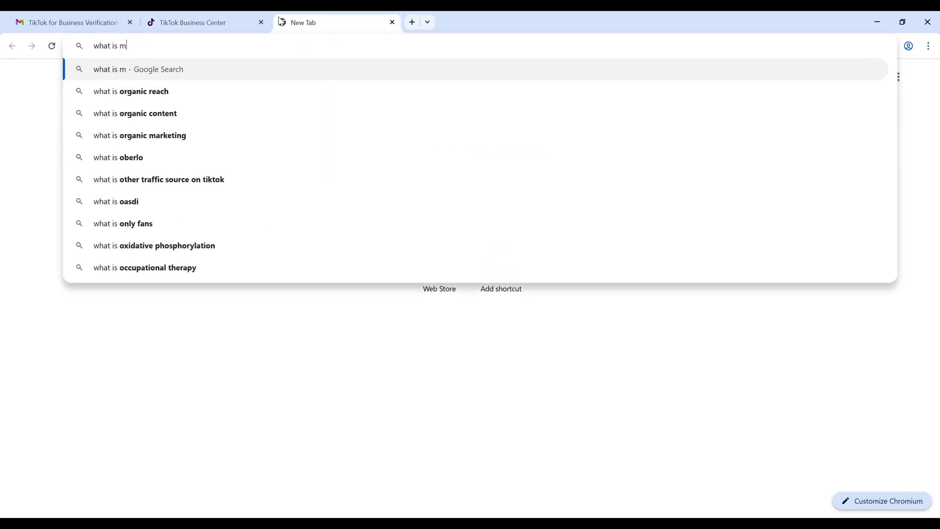
pyautogui.write('y address')
pyautogui.press('Return')
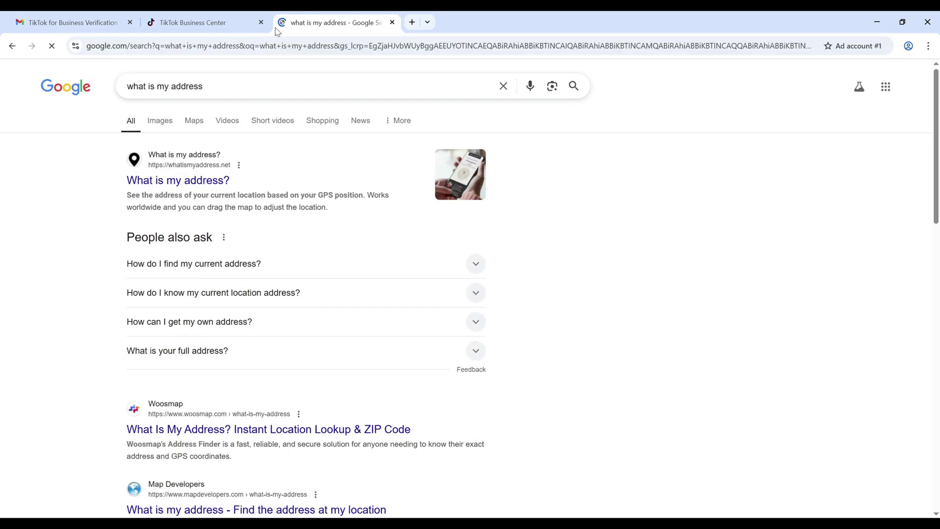
pyautogui.click(192, 185)
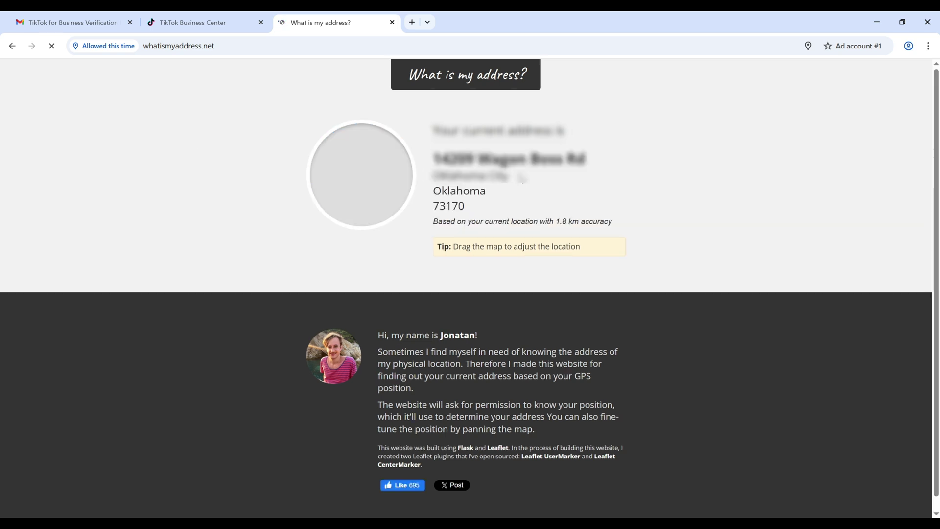
pyautogui.moveTo(486, 193); pyautogui.dragTo(433, 174)
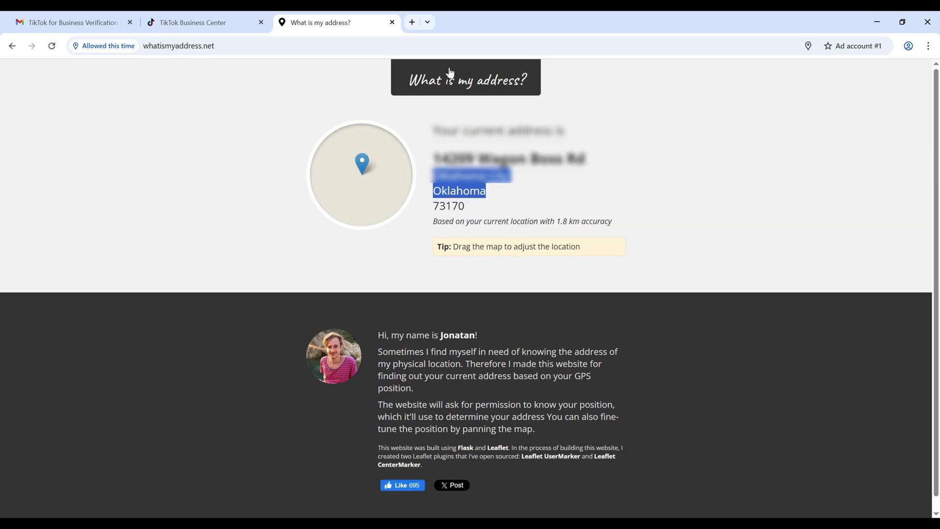
# Search 'phone number Oklahoma City' and select the 405 area code in the first result.
pyautogui.click(412, 22)
pyautogui.write('phone')
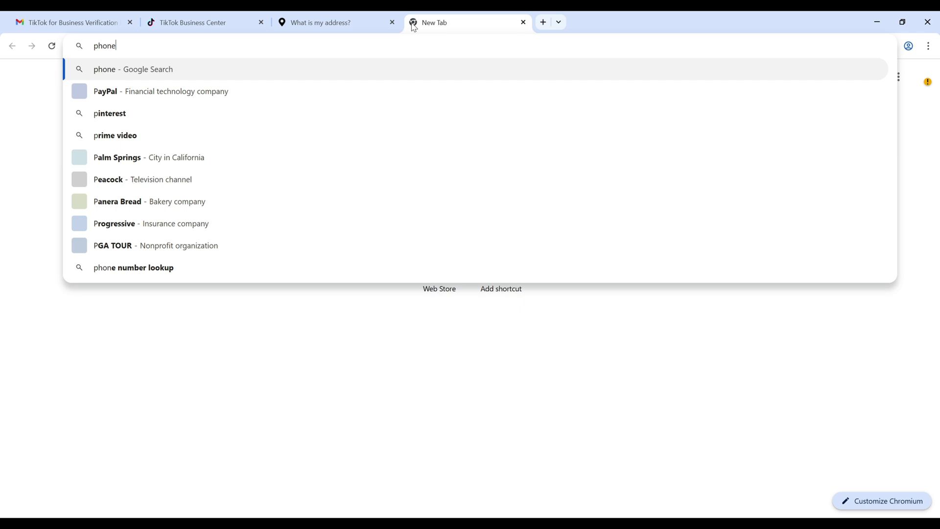
pyautogui.write(' number')
pyautogui.press('Return')
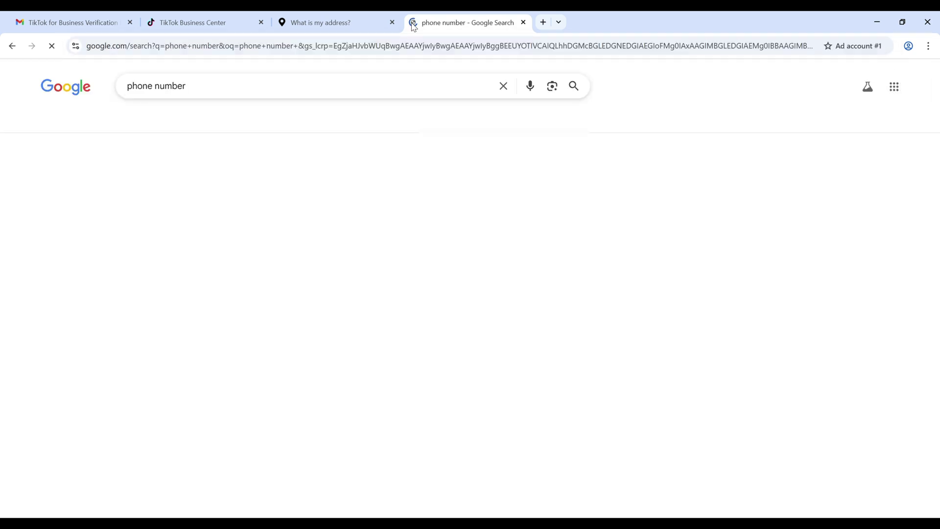
pyautogui.click(232, 87)
pyautogui.hotkey('ctrl', 'v')
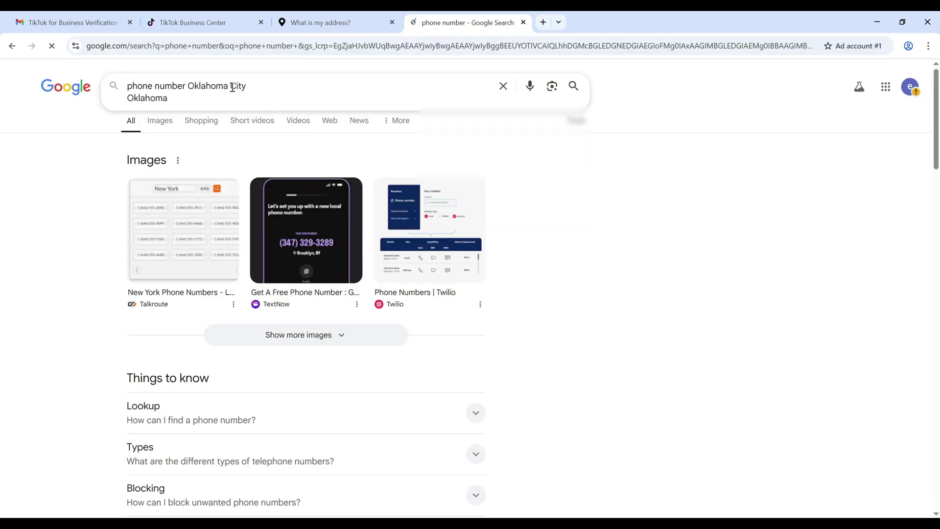
pyautogui.press('Return')
pyautogui.doubleClick(257, 195)
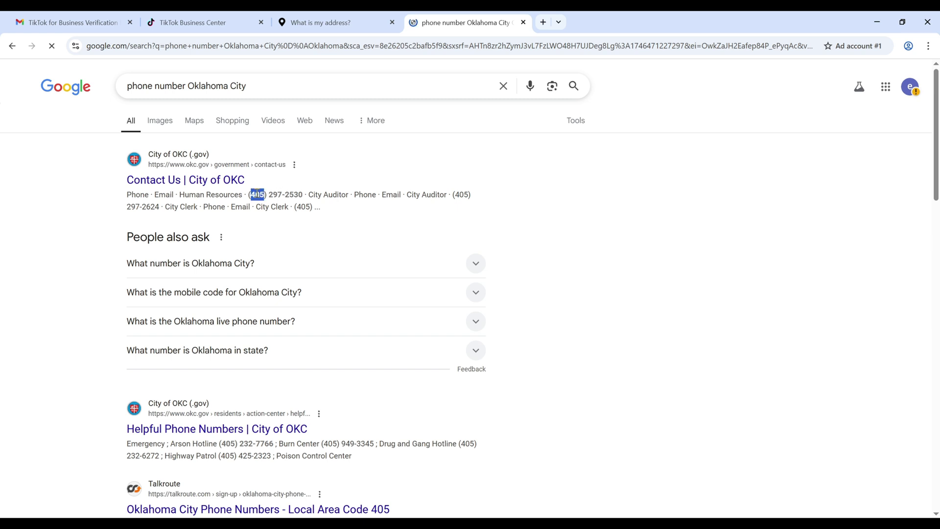
pyautogui.click(203, 22)
# Enter the contact phone number and submit the contact info.
pyautogui.click(666, 408)
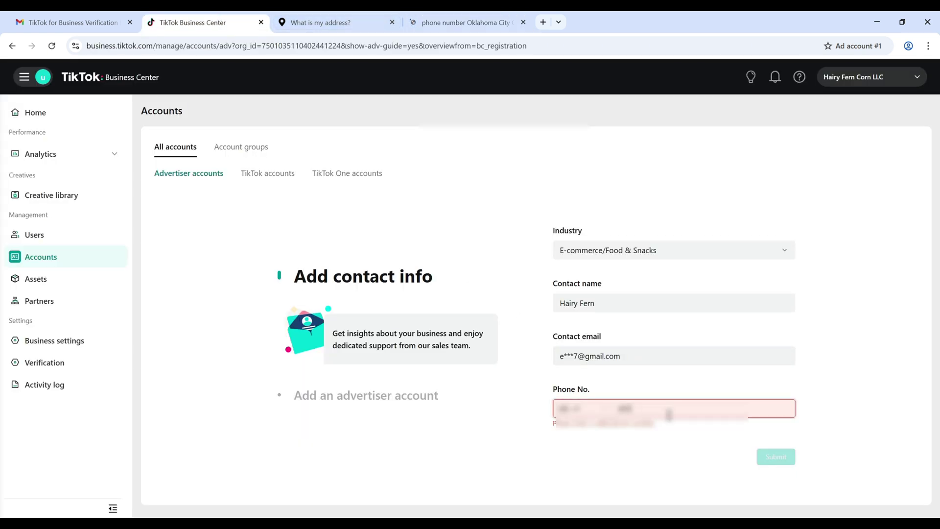
pyautogui.write('51')
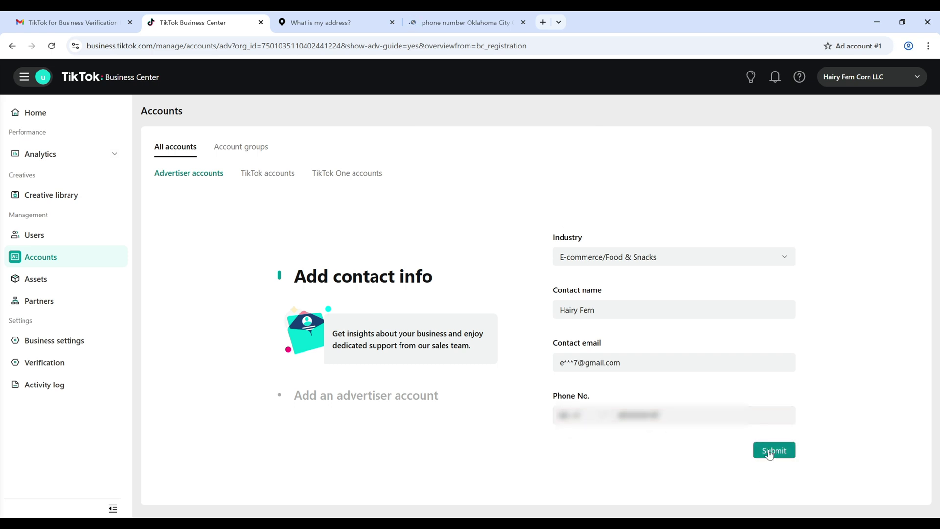
pyautogui.click(769, 453)
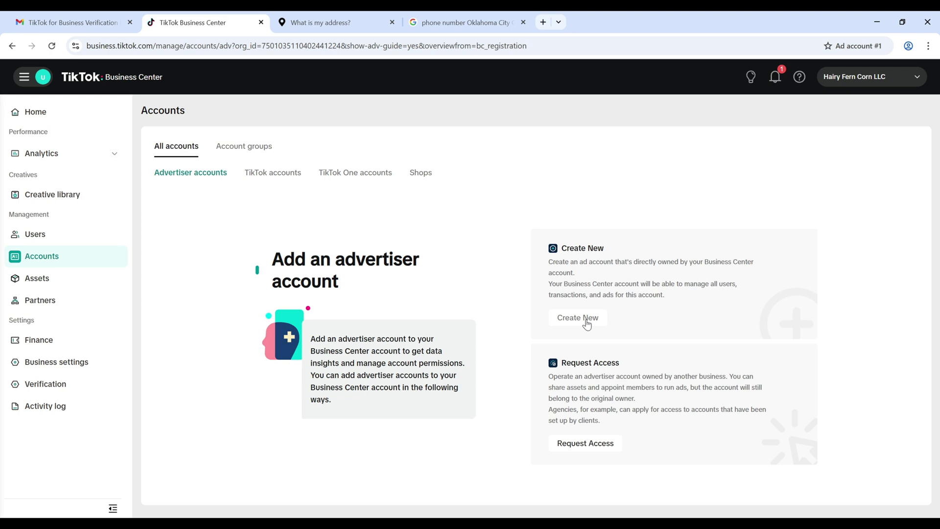
# Create advertiser account 'Hairy Fern Corn #1' on (UTC-08:00) Pacific Standard Time and submit it.
pyautogui.click(586, 323)
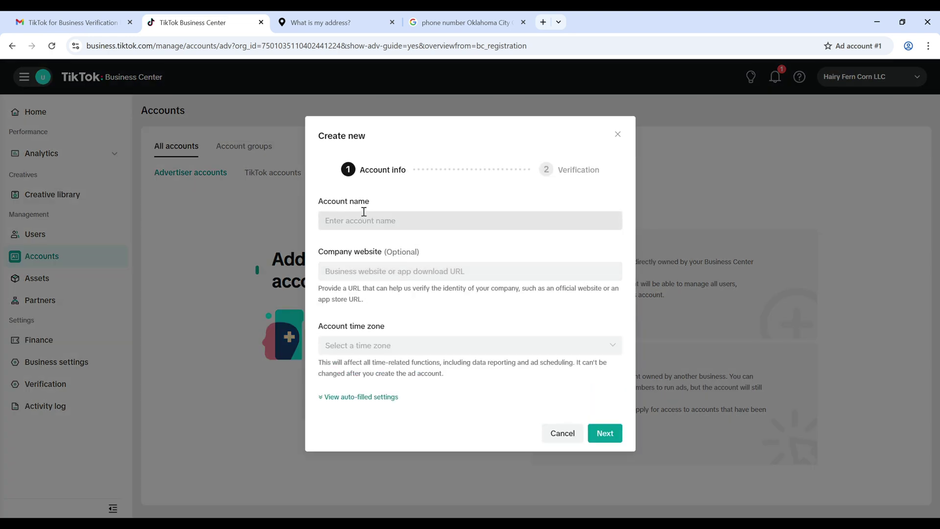
pyautogui.click(396, 225)
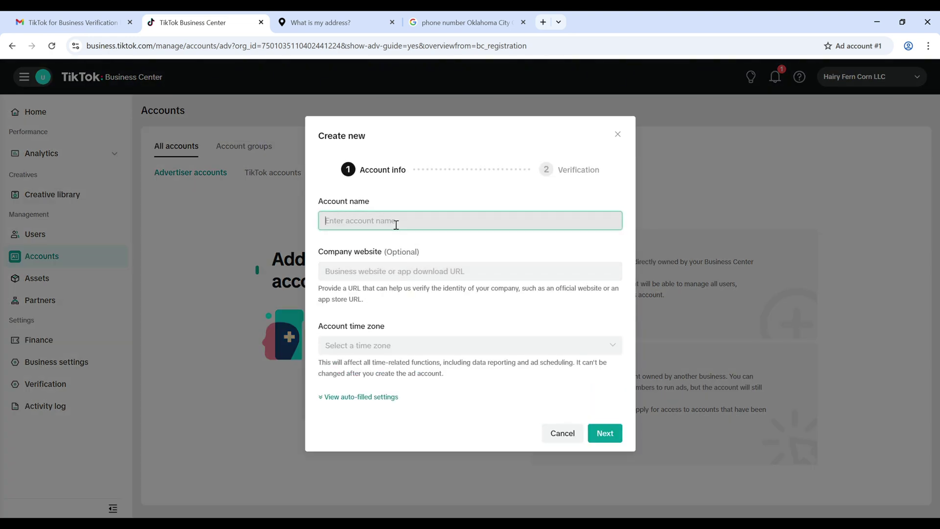
pyautogui.write('Hairy Fern Corn #1')
pyautogui.click(385, 349)
pyautogui.write('pac')
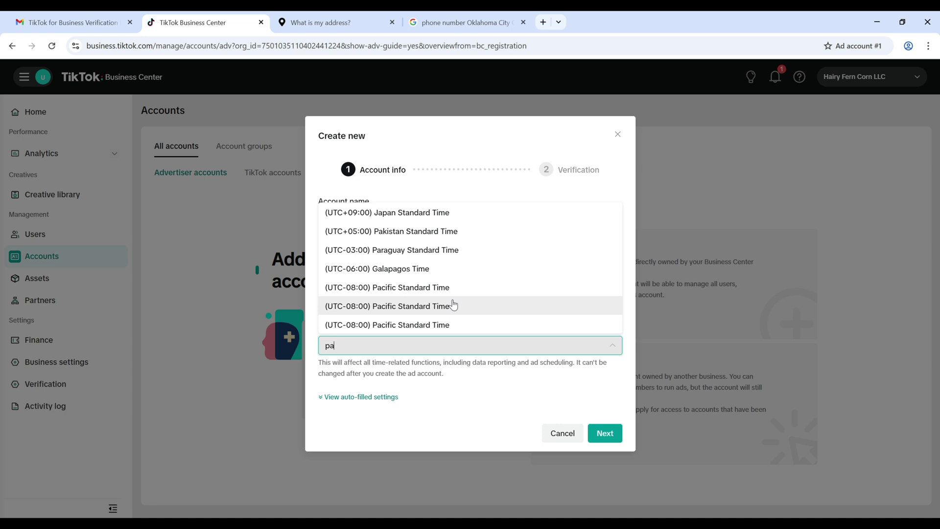
pyautogui.click(431, 326)
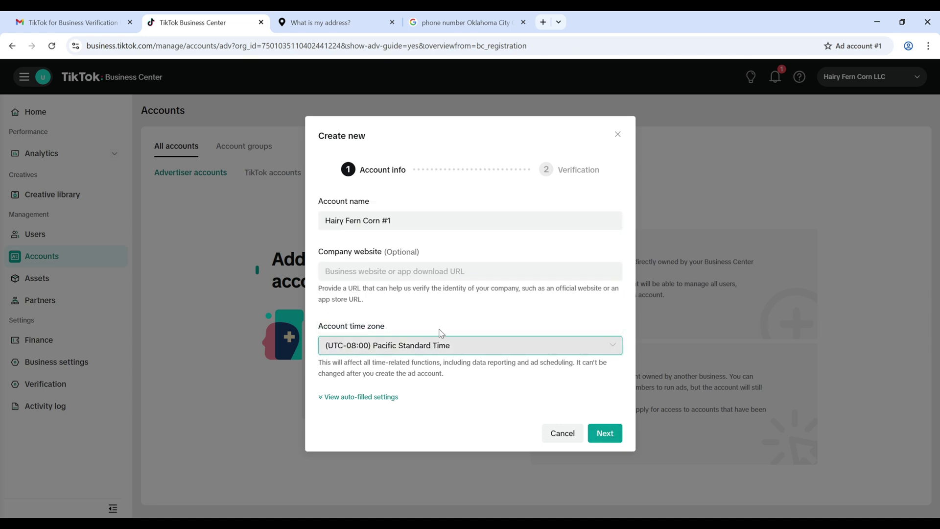
pyautogui.click(613, 434)
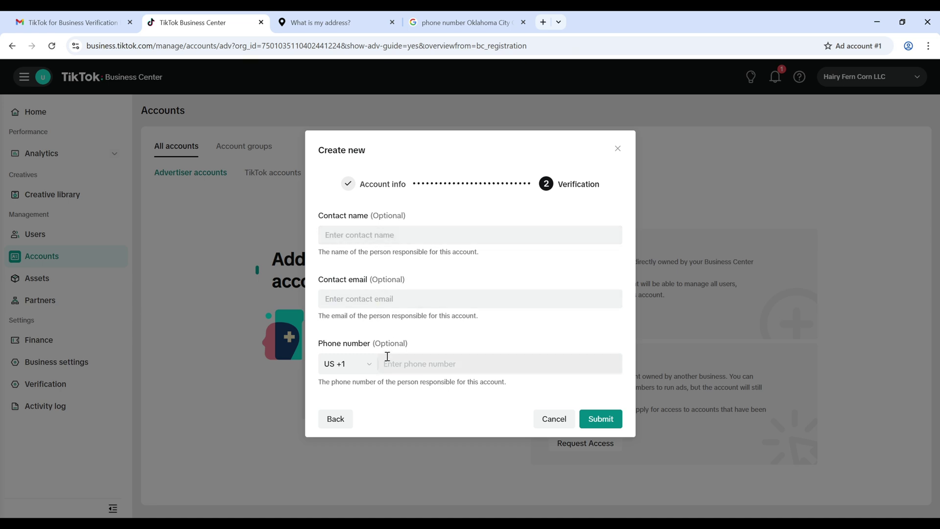
pyautogui.click(603, 419)
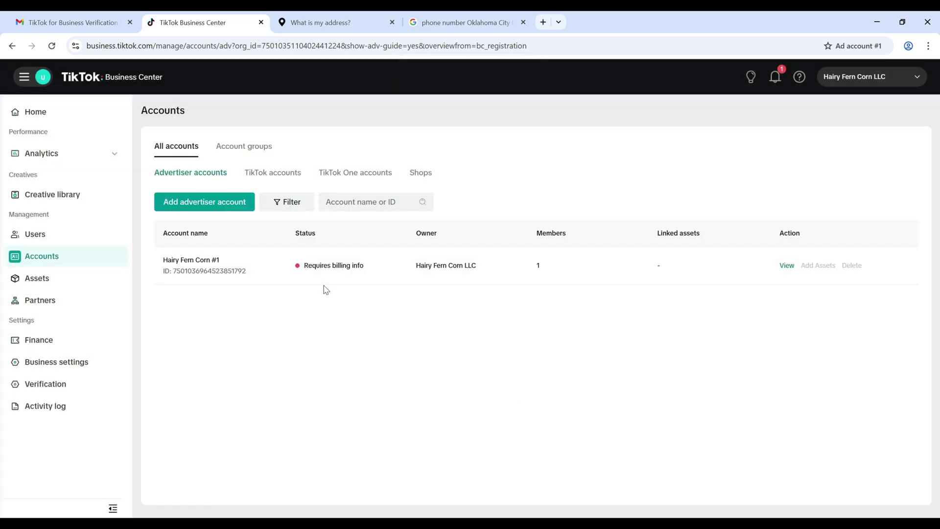
# Open Business settings > Verification and copy the street address line from the address tab.
pyautogui.click(62, 367)
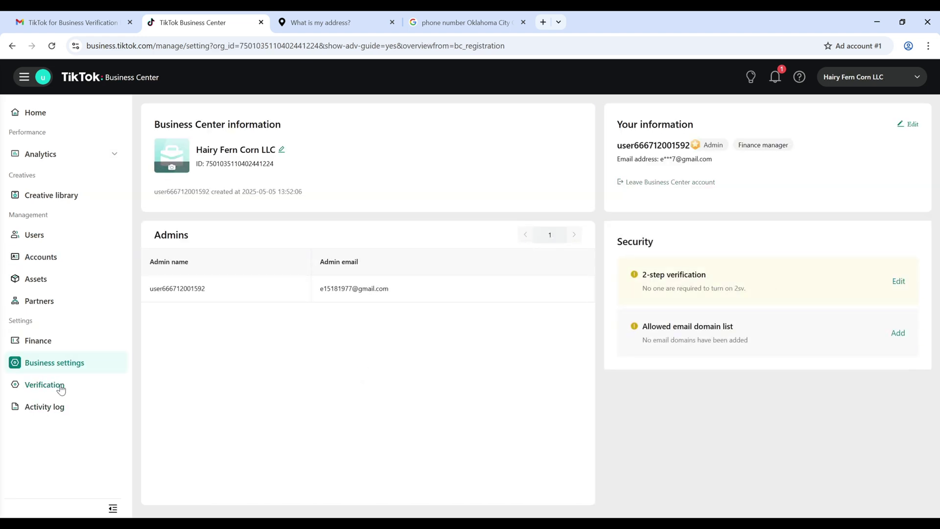
pyautogui.click(62, 387)
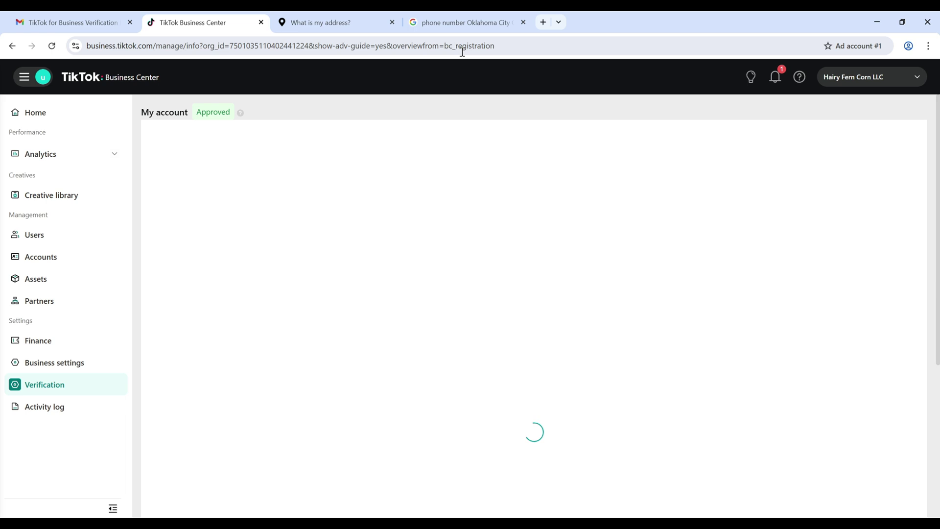
pyautogui.click(465, 22)
pyautogui.click(523, 22)
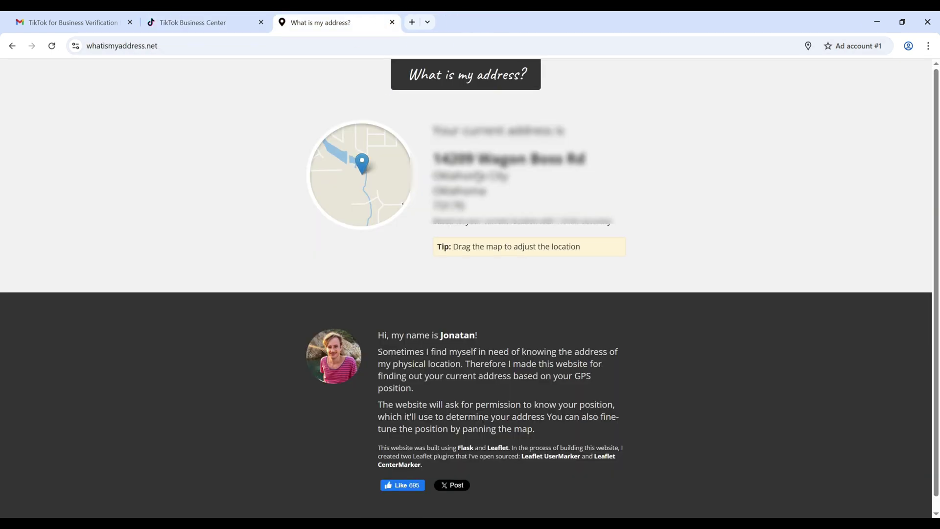
pyautogui.tripleClick(464, 199)
pyautogui.click(193, 22)
# Edit the billing information and search the state list for Oklahoma.
pyautogui.scroll(-3, 661, 331)
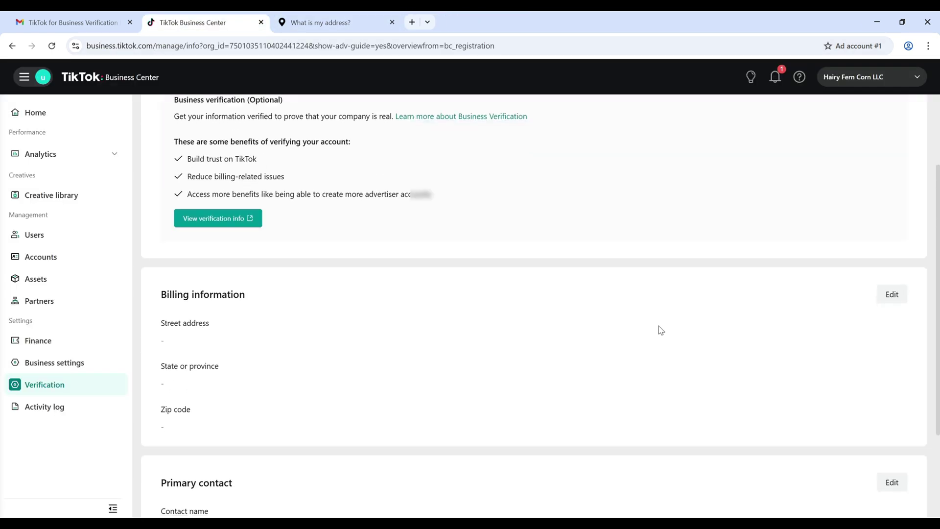
pyautogui.click(892, 293)
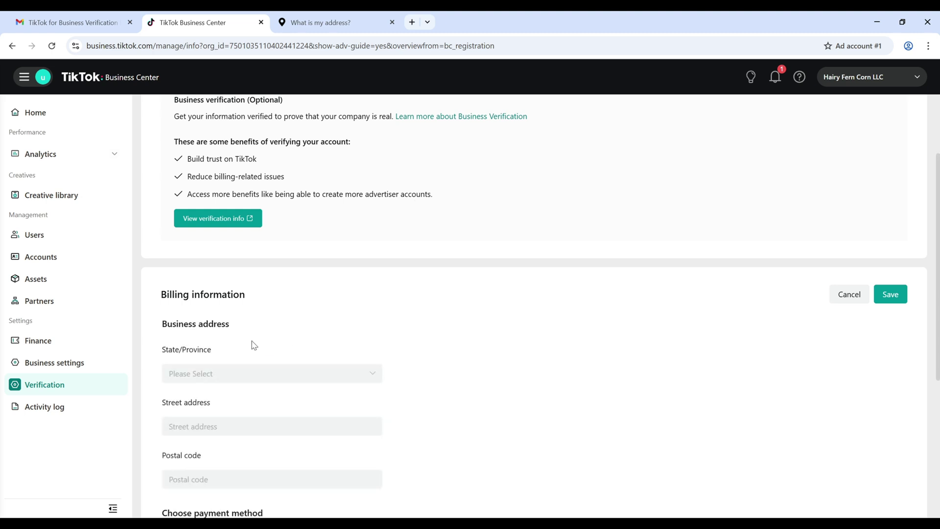
pyautogui.click(215, 375)
pyautogui.write('ok')
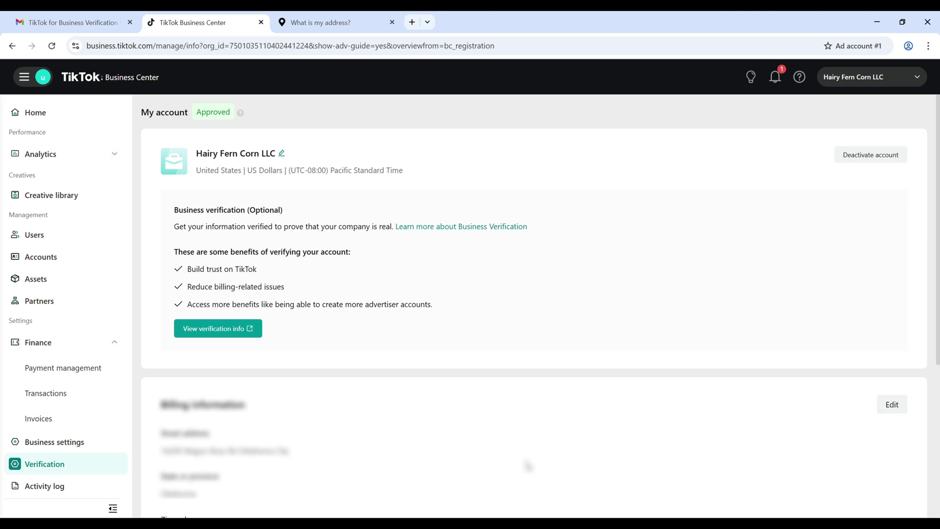
# Confirm the Visa card is linked under Payment management, then return to the advertiser Accounts list.
pyautogui.click(75, 371)
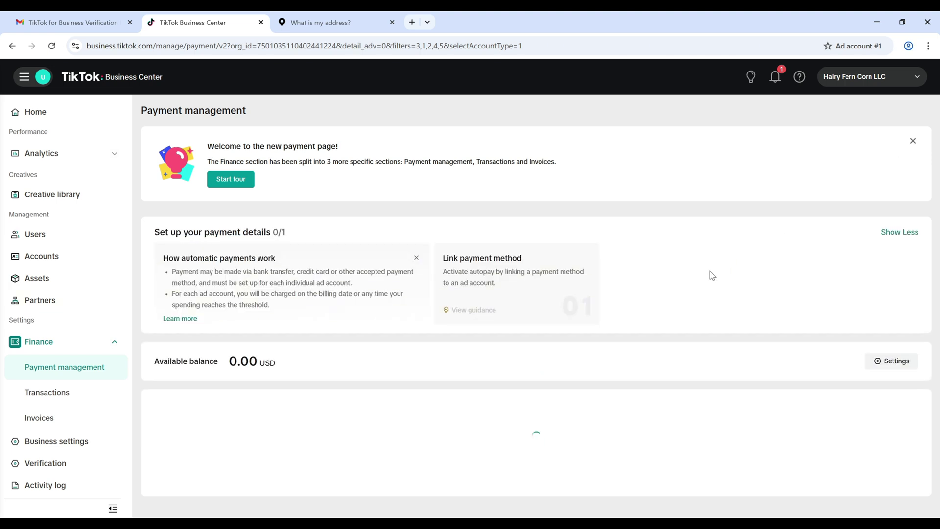
pyautogui.scroll(-2, 592, 416)
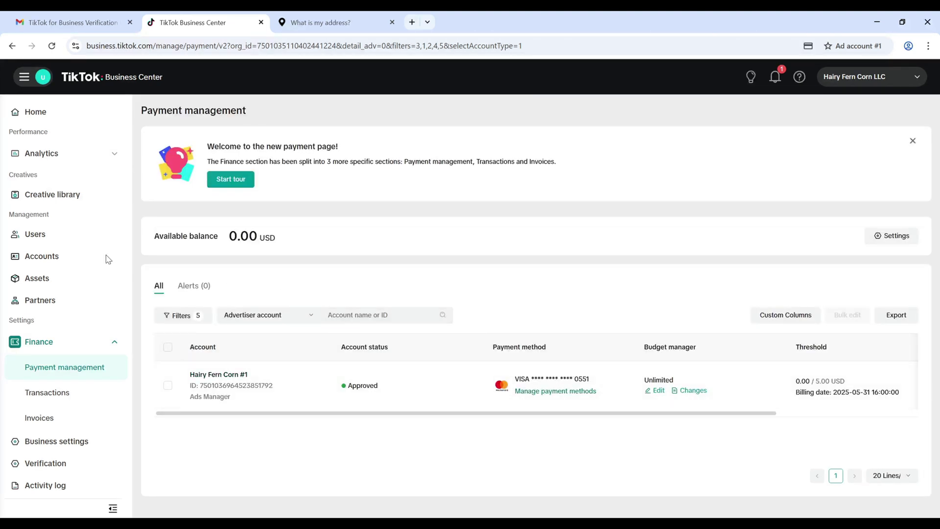
pyautogui.click(47, 263)
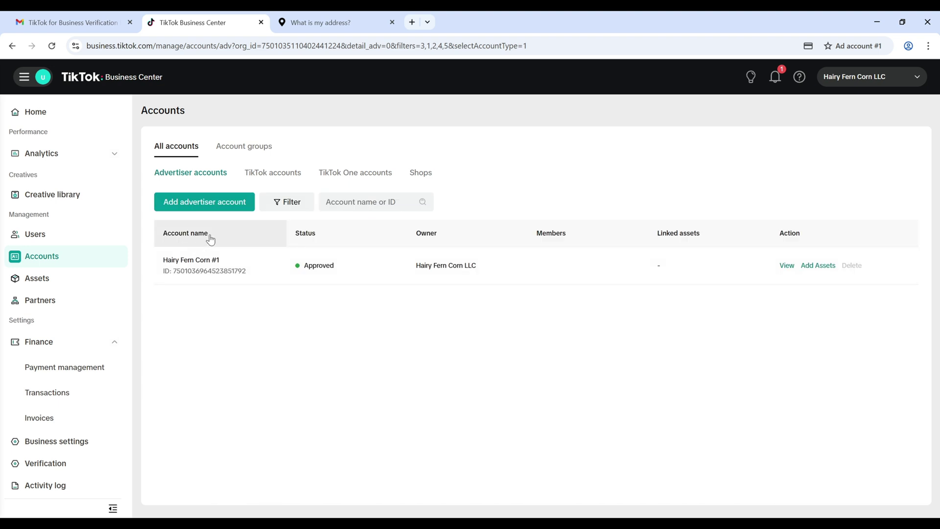
# Open the Hairy Fern Corn #1 account row to launch it in TikTok Ads Manager.
pyautogui.click(213, 270)
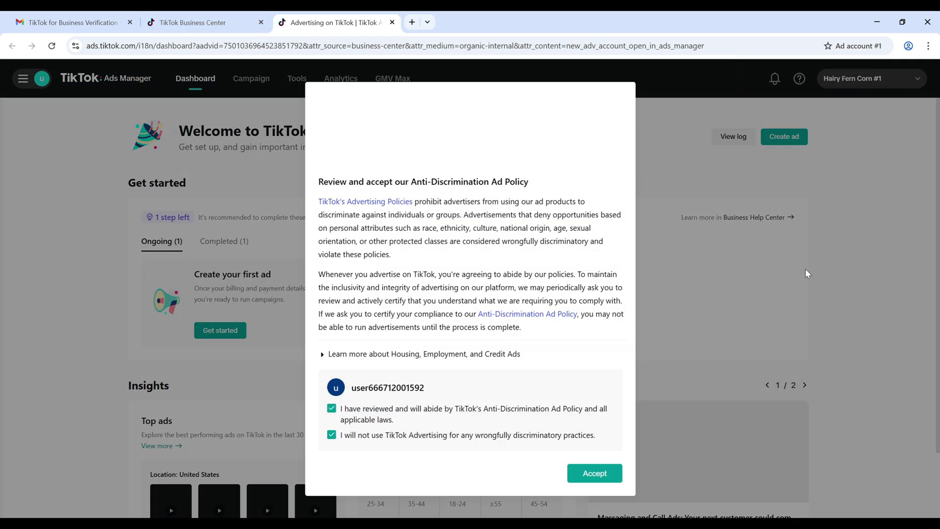
# Accept the Anti-Discrimination Ad Policy and start a new campaign from the Campaign tab.
pyautogui.click(603, 472)
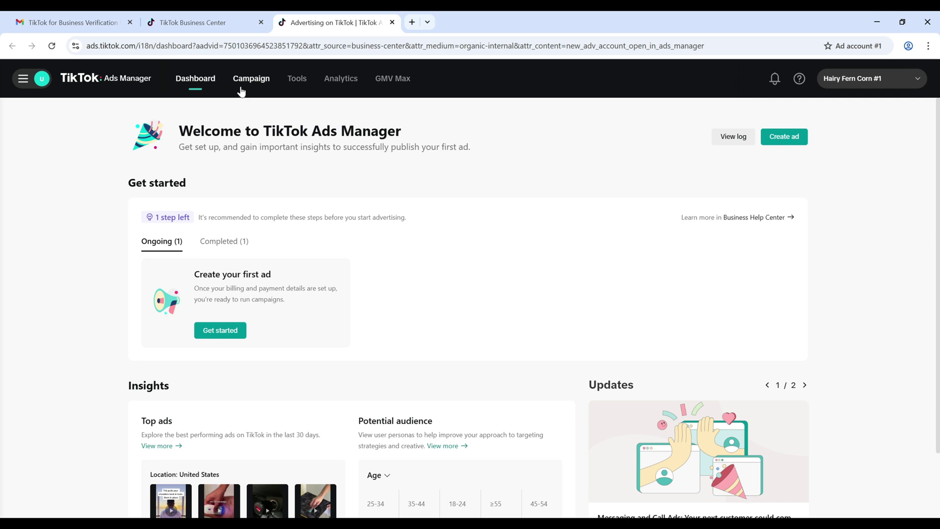
pyautogui.click(253, 85)
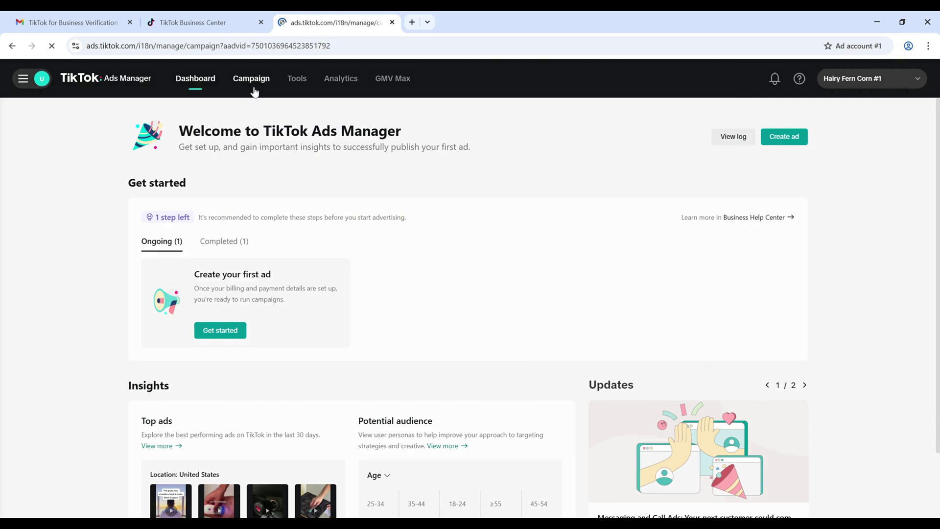